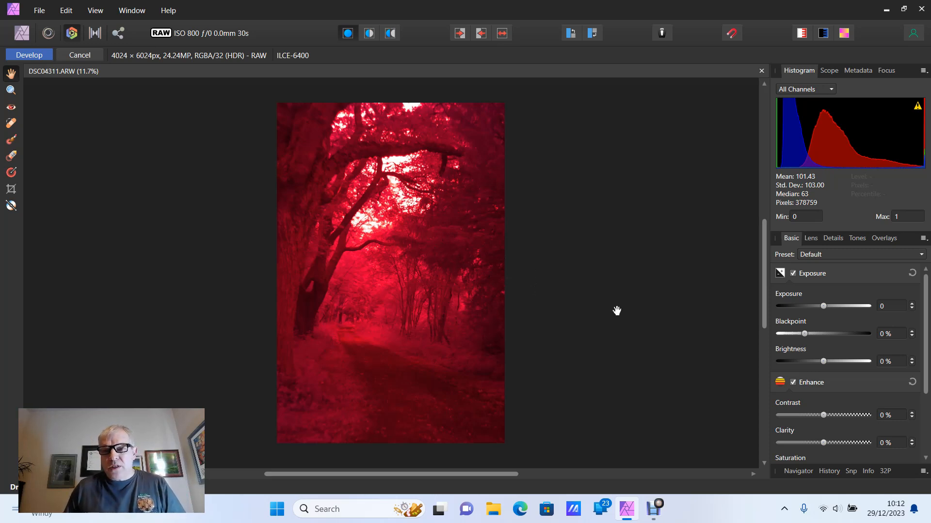
Remove the photo's red colour by setting saturation to -100 % and vibrance to -50 %.
left_click_drag(925, 340, 924, 399)
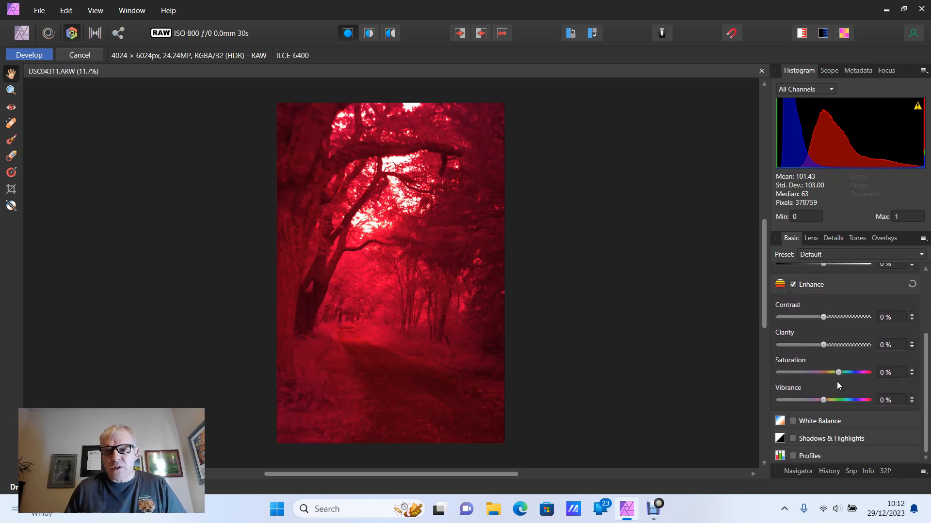
left_click_drag(839, 374, 761, 372)
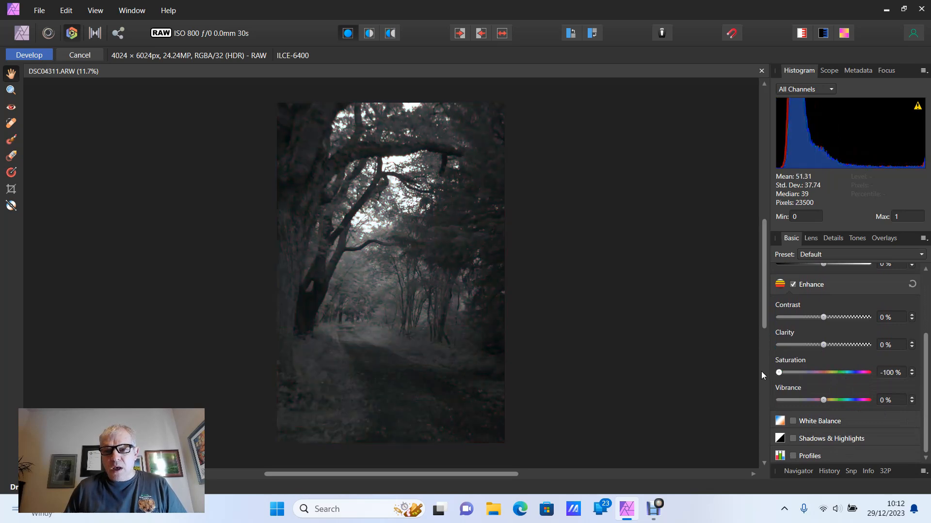
left_click_drag(823, 400, 790, 401)
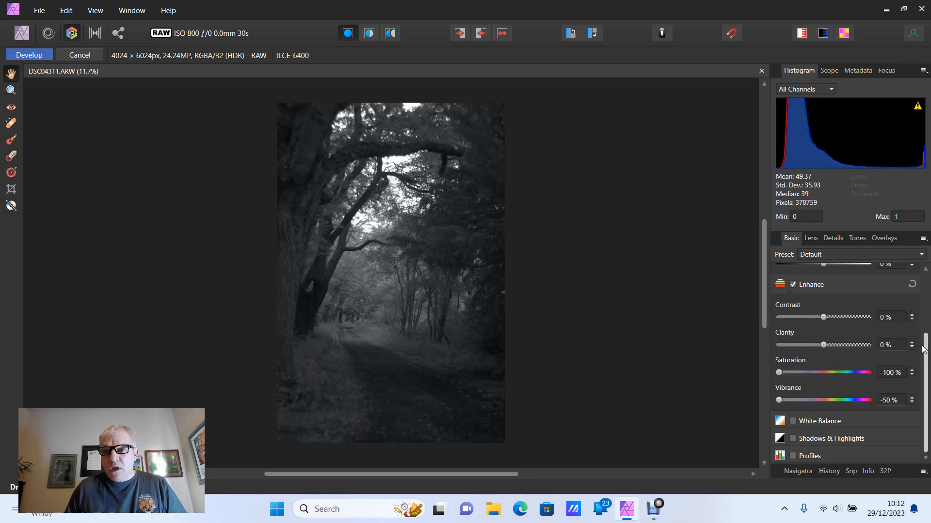
Raise the photo's exposure to 0.5.
scroll(873, 325, "up", 3)
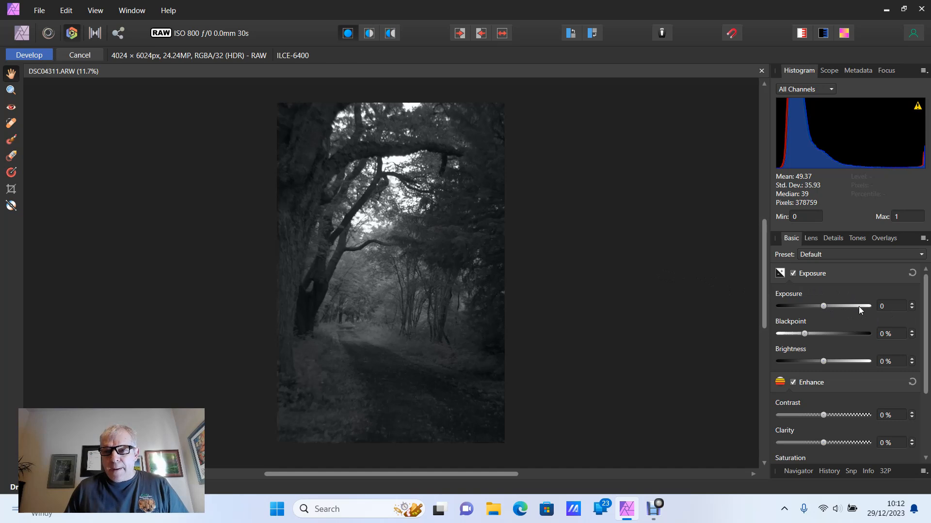
left_click(912, 305)
left_click(911, 305)
left_click(912, 305)
left_click(911, 305)
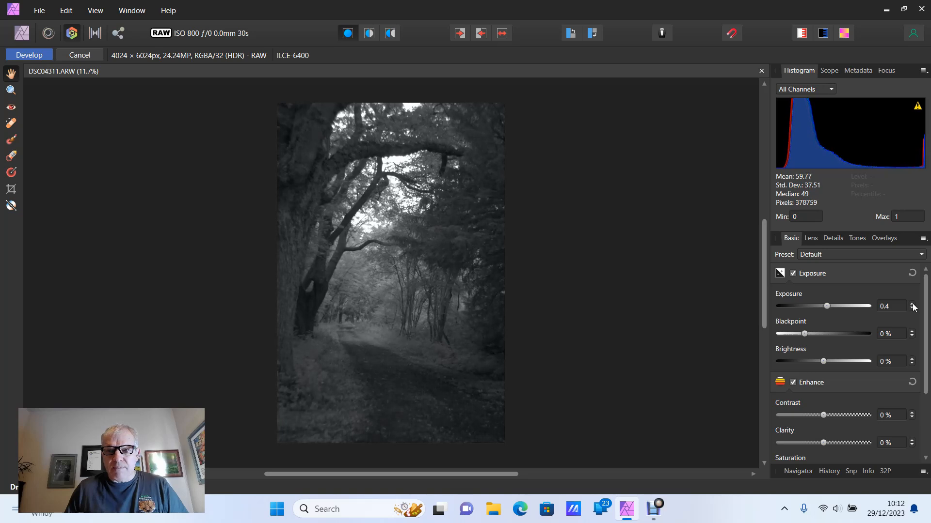
mouse_move(922, 144)
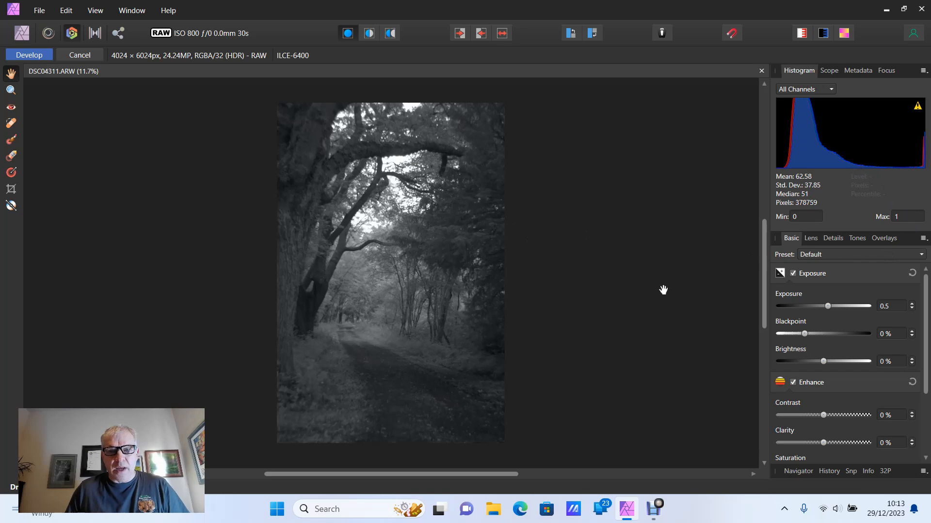
Soften the woodland scene by setting clarity to -100 %.
left_click_drag(928, 372, 930, 436)
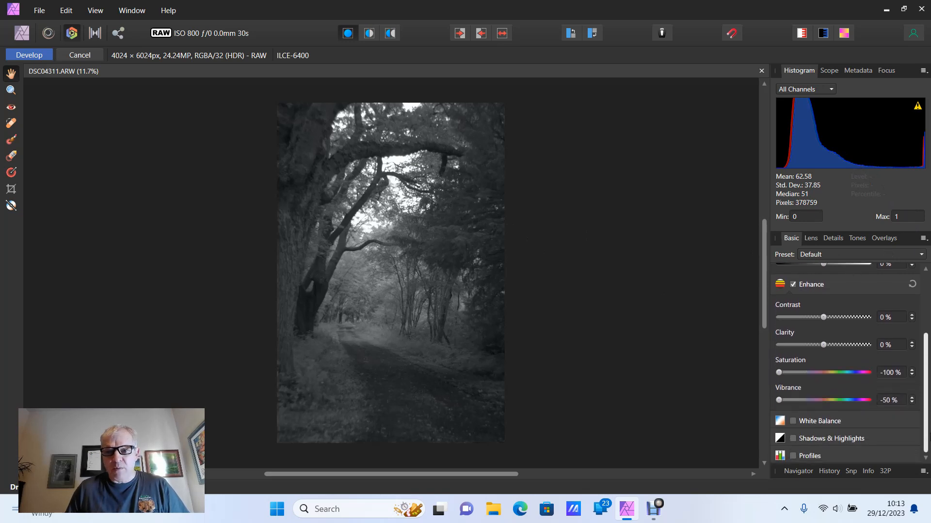
scroll(826, 402, "up", 1)
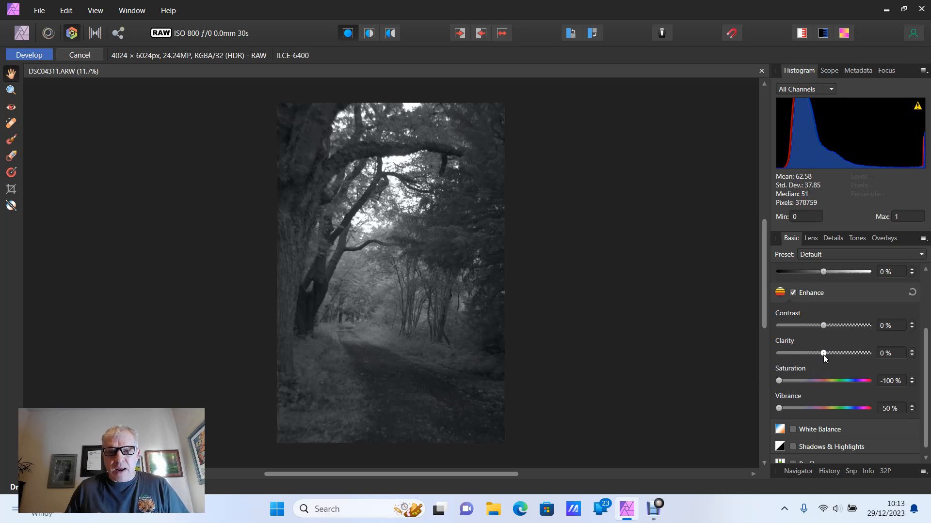
left_click_drag(850, 358, 865, 358)
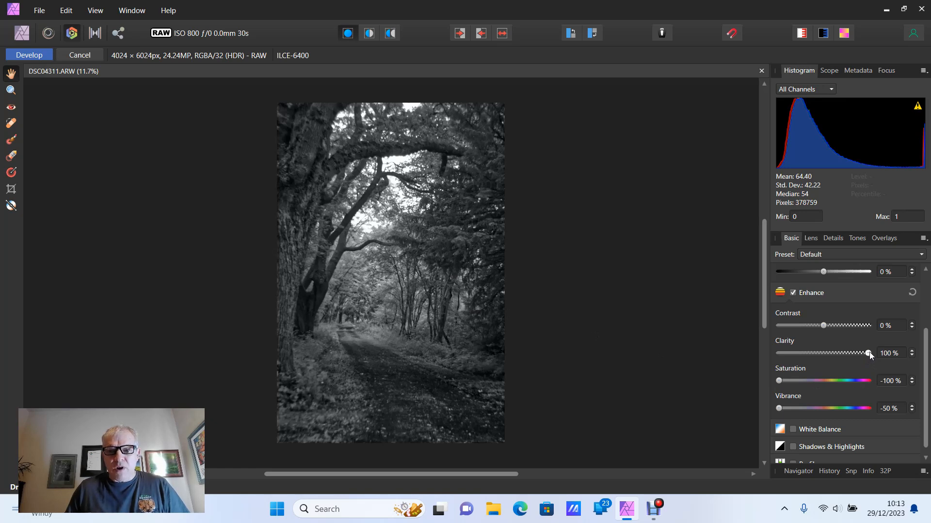
left_click_drag(869, 353, 749, 356)
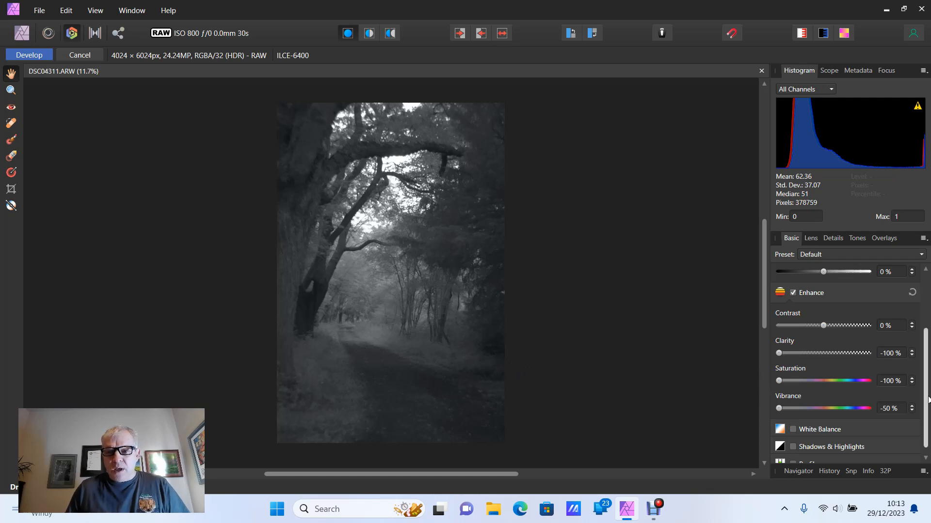
scroll(927, 403, "down", 1)
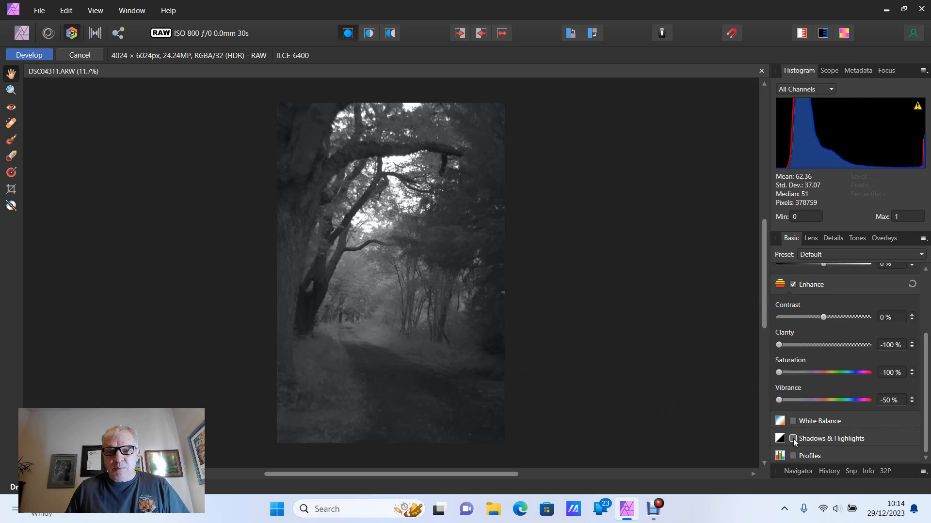
mouse_move(781, 349)
left_mouse_down()
mouse_move(843, 353)
mouse_move(770, 353)
left_mouse_up()
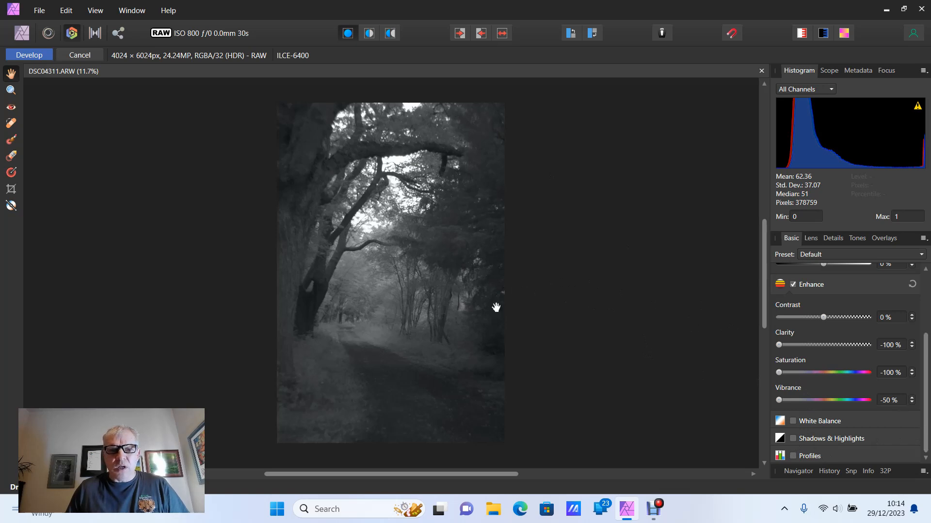
Draw the crop frame in from the image edges to about 3622 × 5503 px with the Crop tool.
left_click(17, 188)
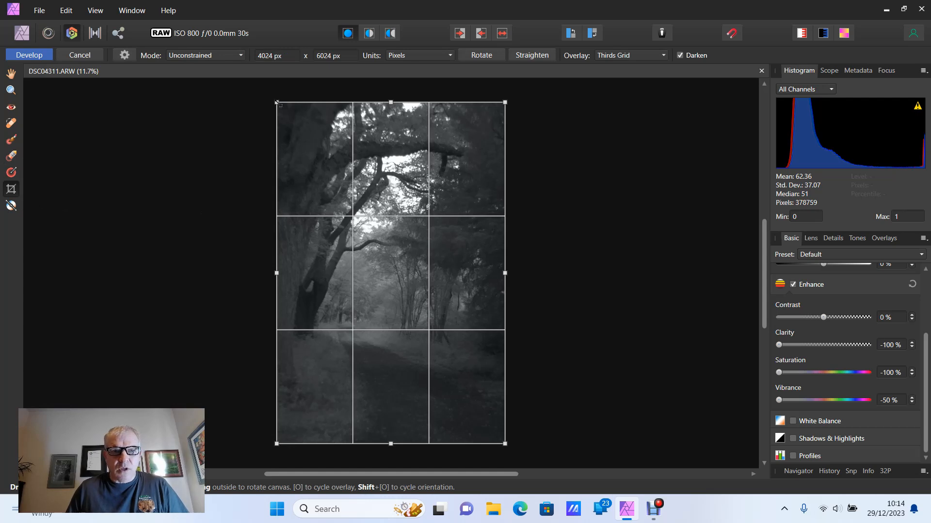
left_click_drag(278, 103, 281, 122)
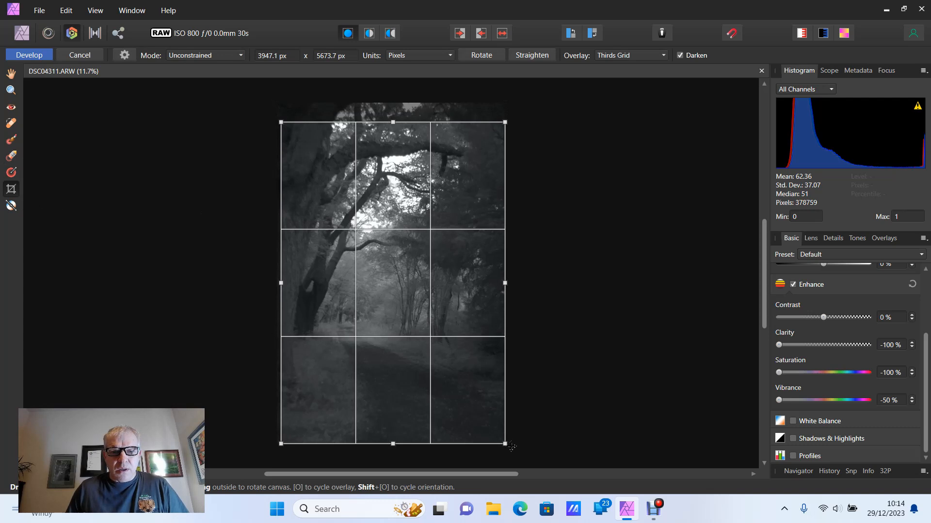
left_click_drag(503, 442, 498, 434)
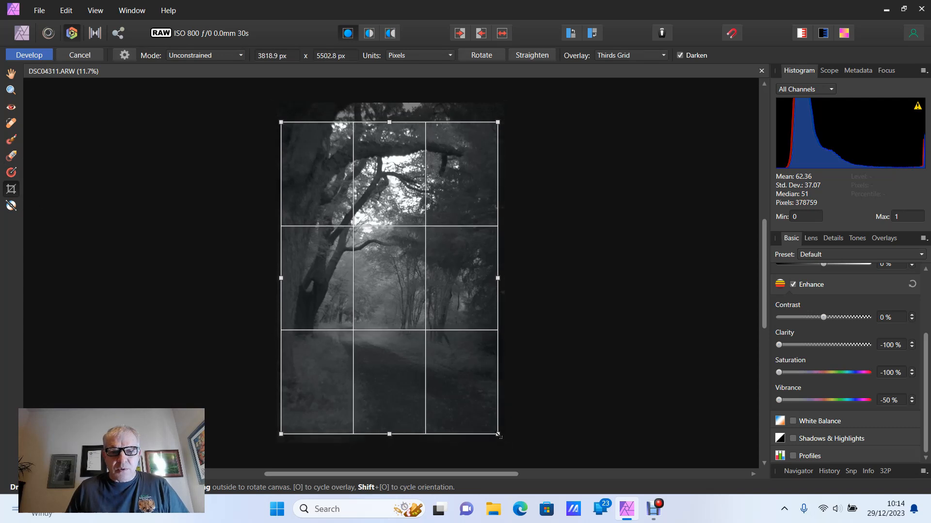
left_click_drag(282, 435, 292, 435)
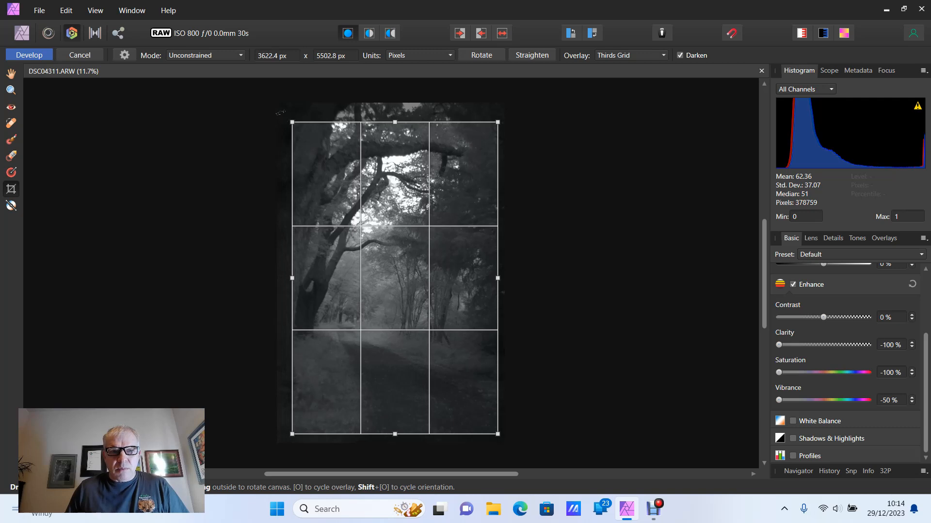
Rotate the image slightly within the crop frame, then adjust the frame to about 3674 × 5477 px and apply the crop.
left_click_drag(283, 113, 279, 117)
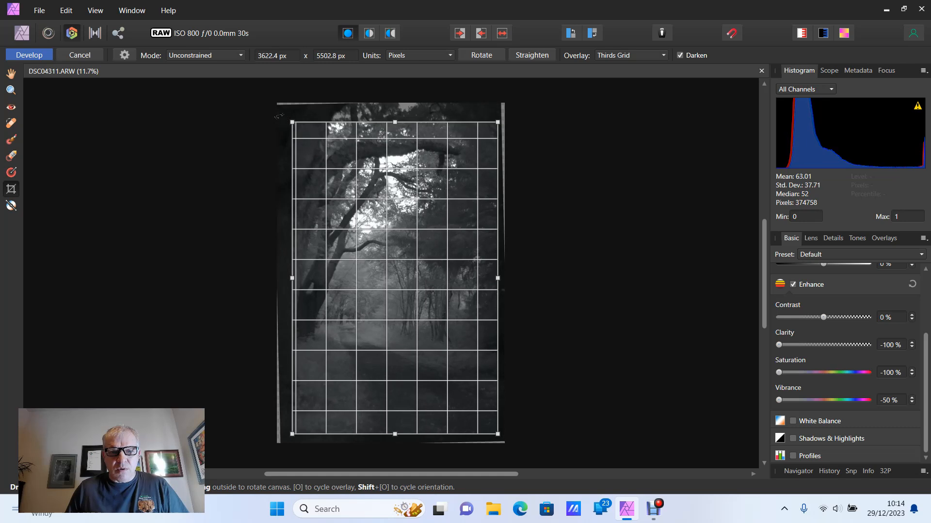
left_click_drag(279, 116, 282, 117)
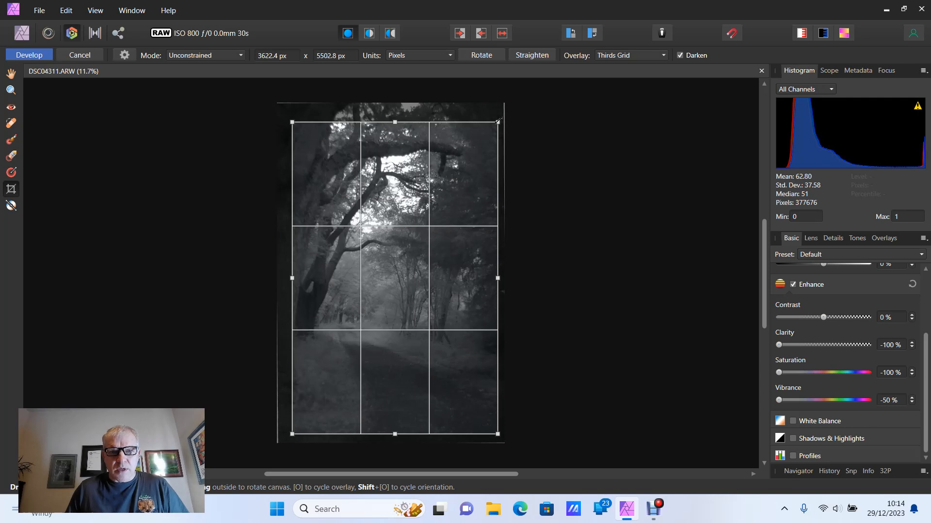
left_click_drag(497, 122, 502, 125)
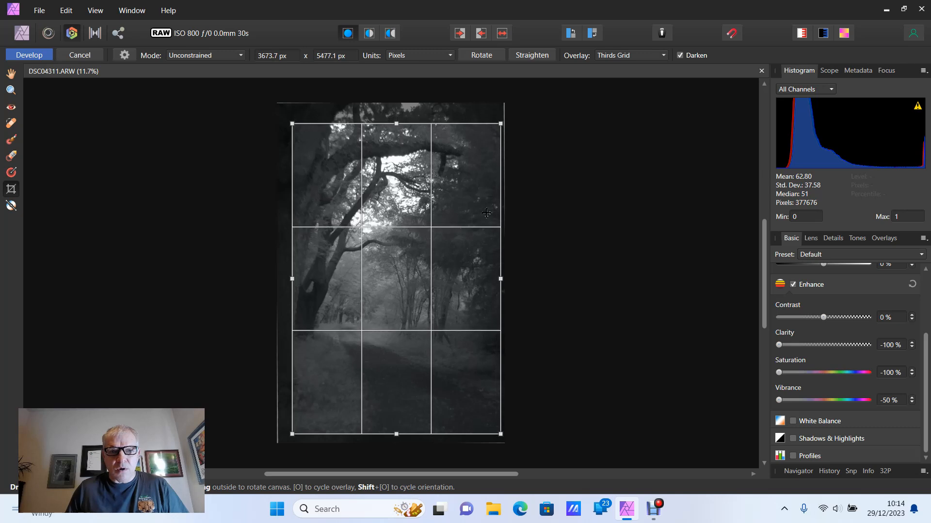
left_click_drag(380, 322, 378, 323)
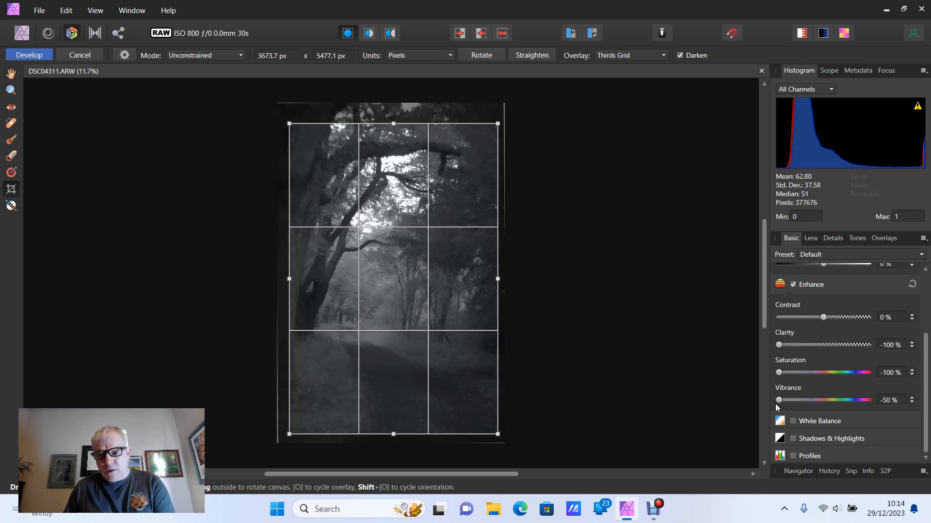
key("Return")
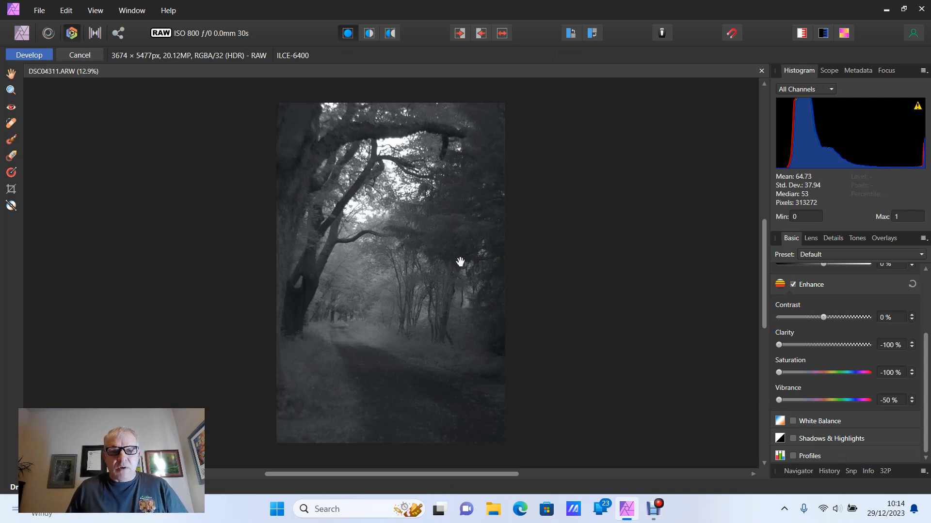
Develop the raw photo and duplicate its Background layer as a layer named Dodge.
left_click(27, 55)
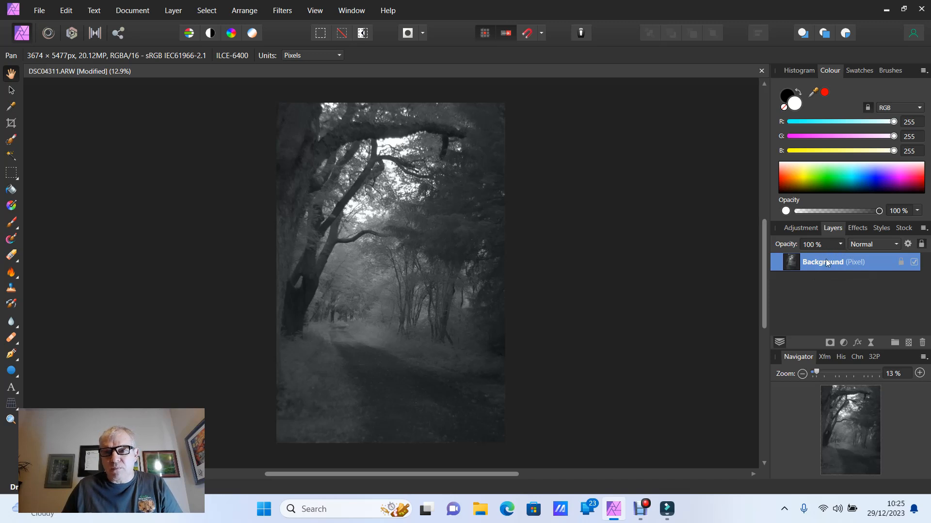
right_click(825, 262)
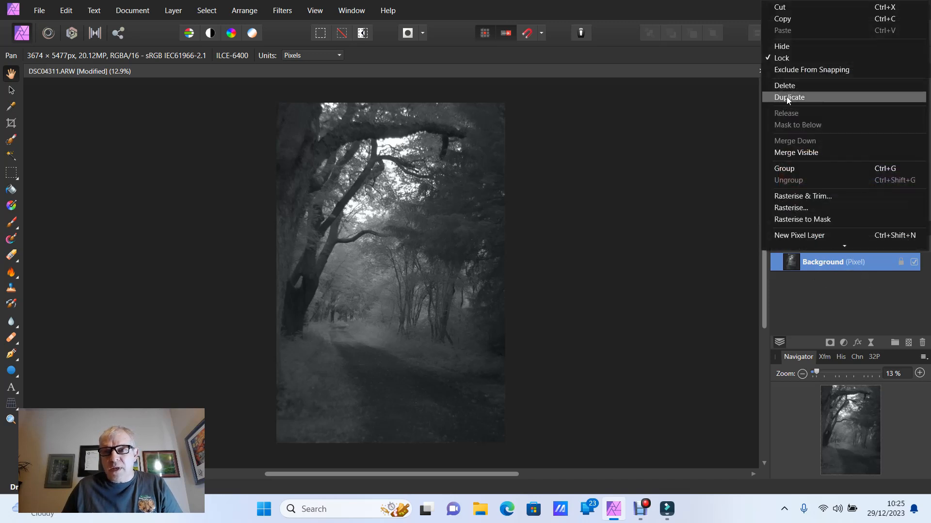
left_click(789, 98)
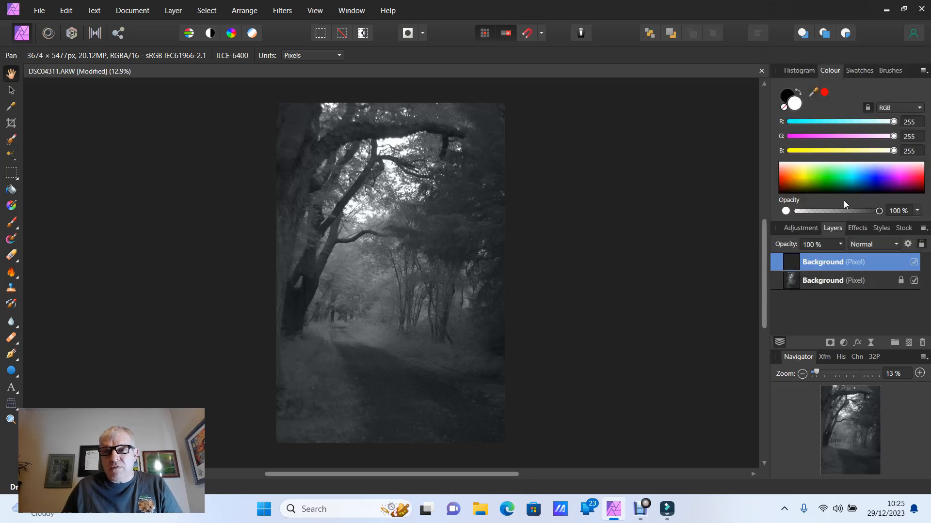
double_click(827, 264)
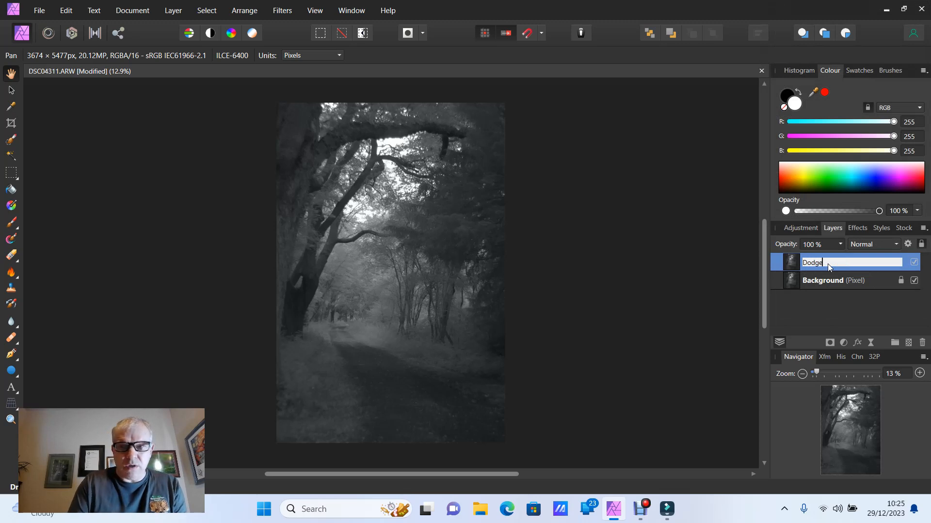
key("Return")
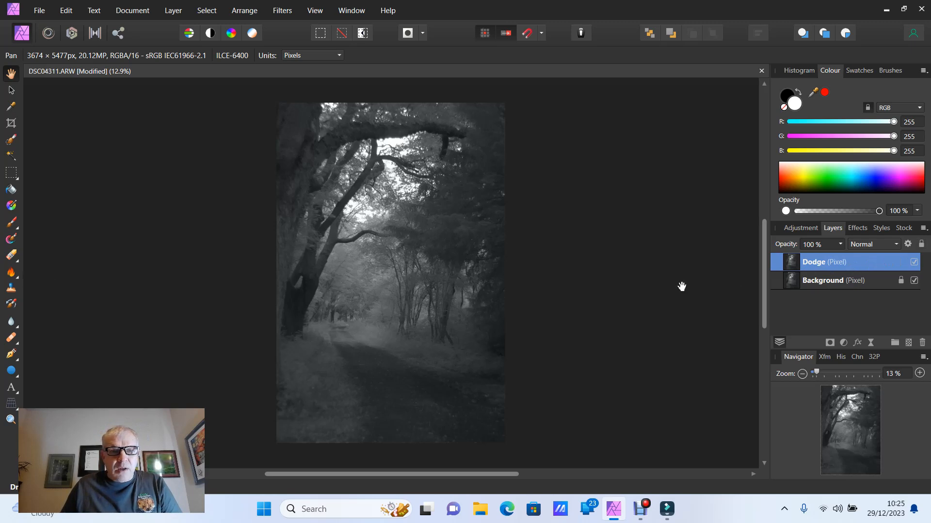
Activate the Dodge Brush tool for work on the woodland path and set its brush width to 161 px.
left_click(920, 373)
left_click(919, 374)
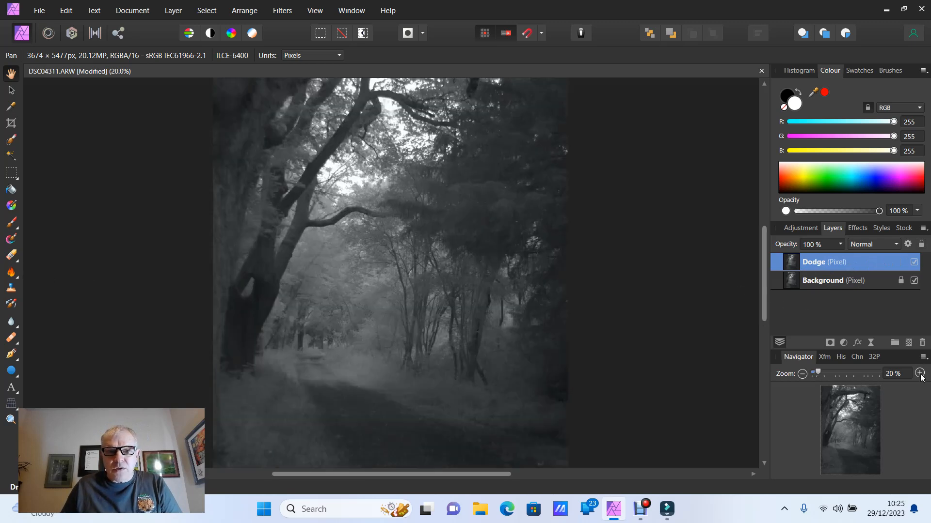
left_click(919, 373)
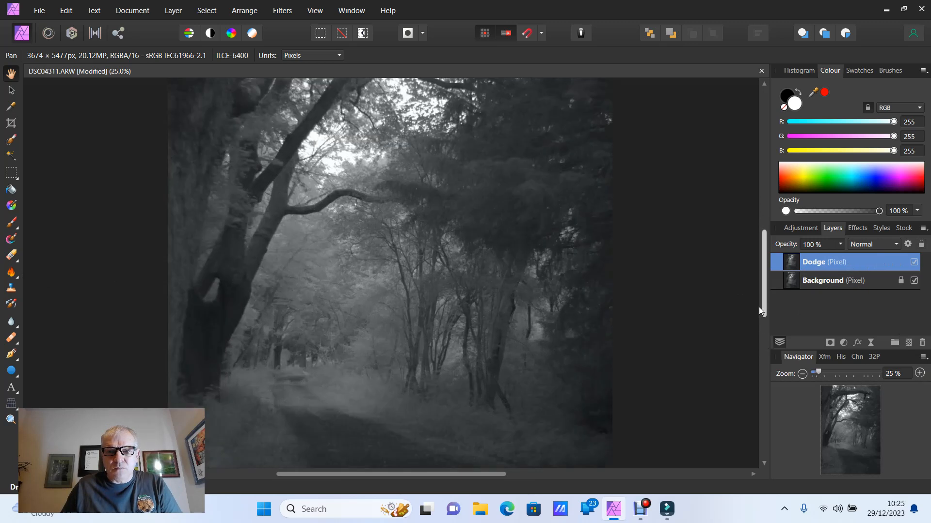
left_click_drag(766, 309, 780, 340)
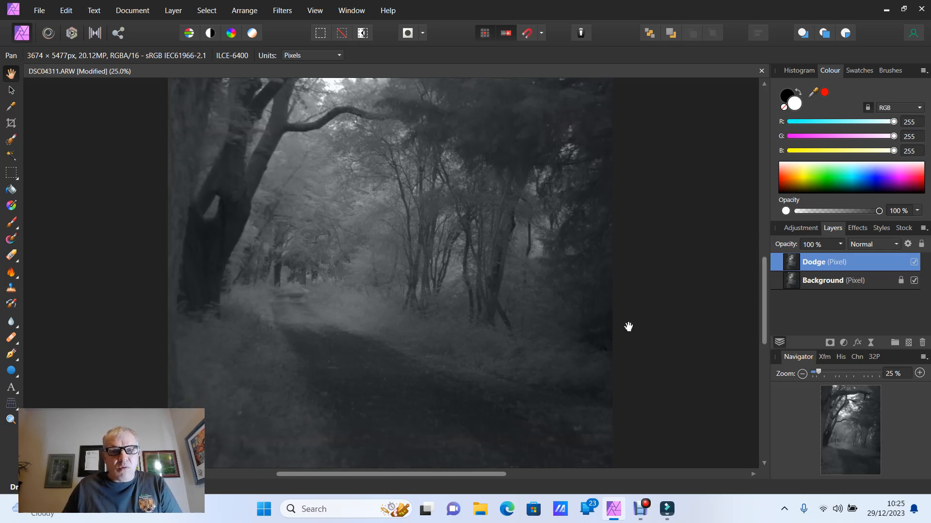
left_click(22, 281)
left_click(63, 272)
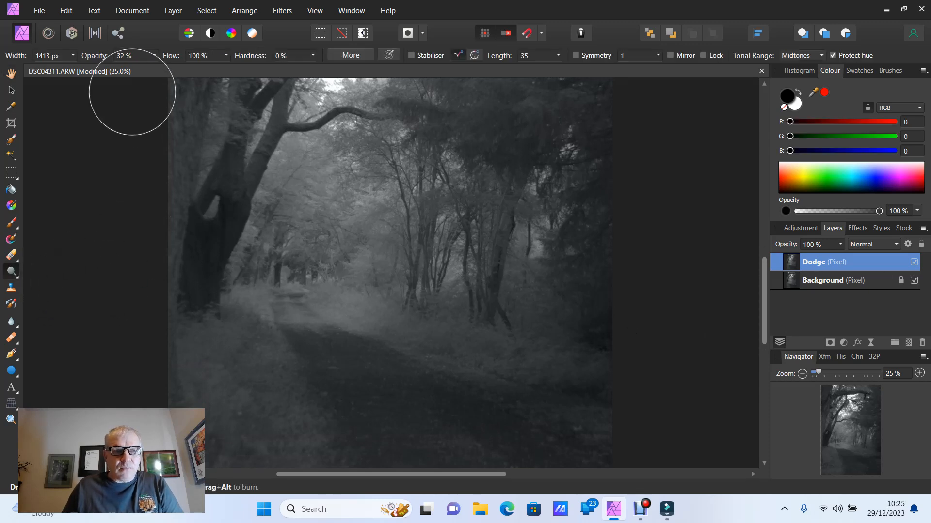
left_click(73, 56)
left_click_drag(82, 68, 52, 70)
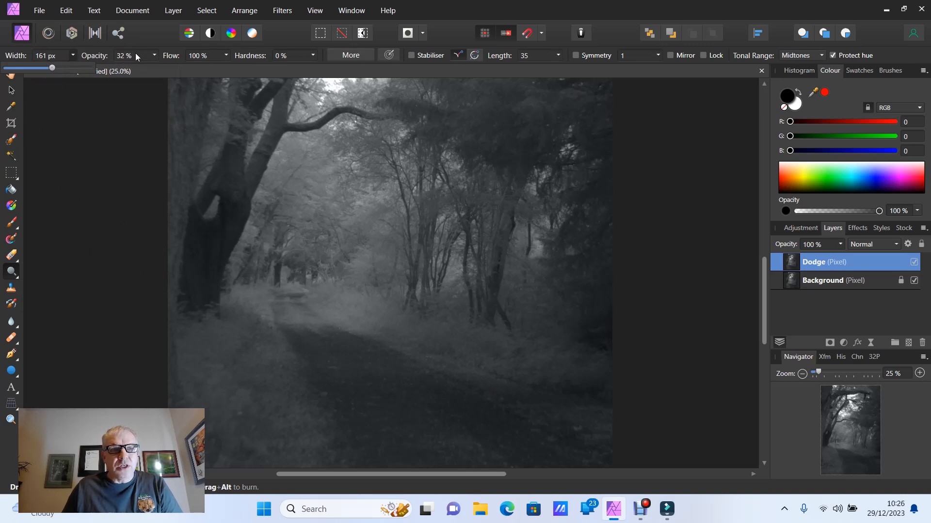
left_click(87, 128)
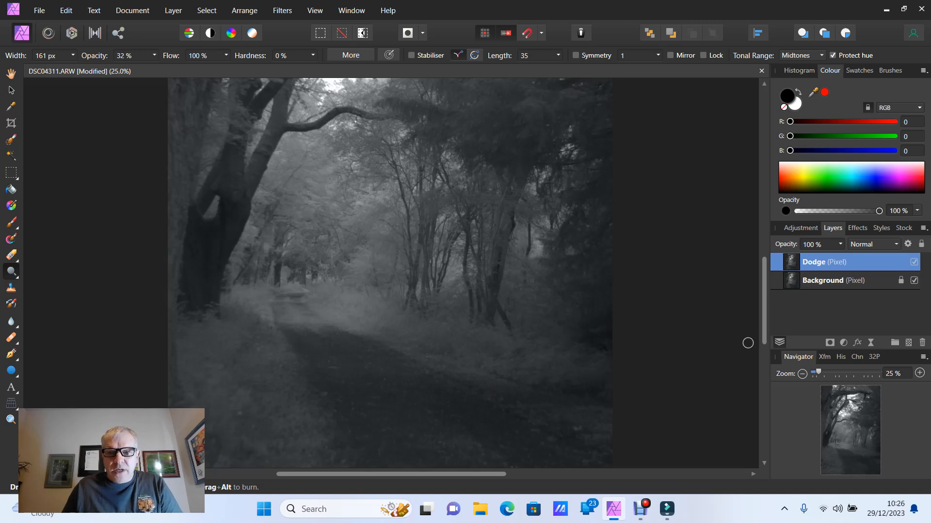
Set the Dodge Brush opacity to 23% for work on the woodland path.
mouse_move(764, 334)
left_mouse_down()
mouse_move(769, 386)
mouse_move(767, 346)
left_mouse_up()
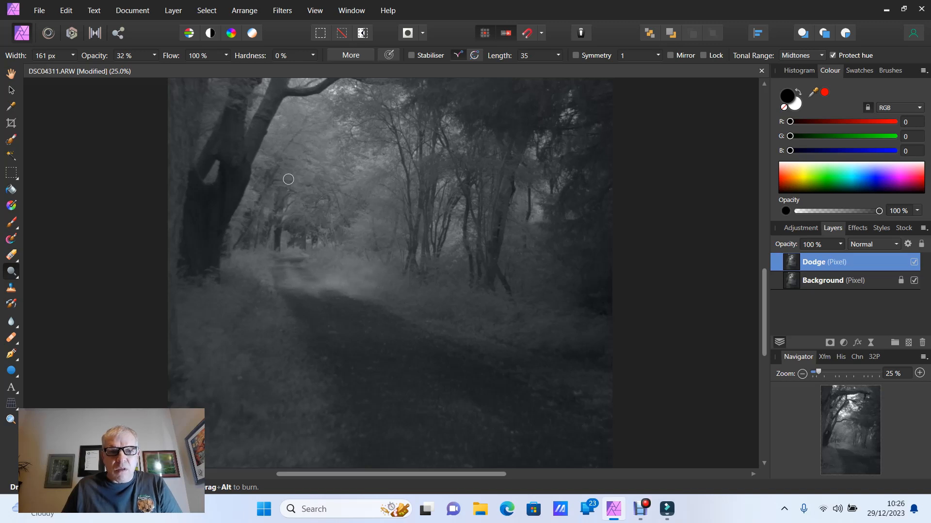
left_click(154, 55)
left_click_drag(151, 68, 142, 68)
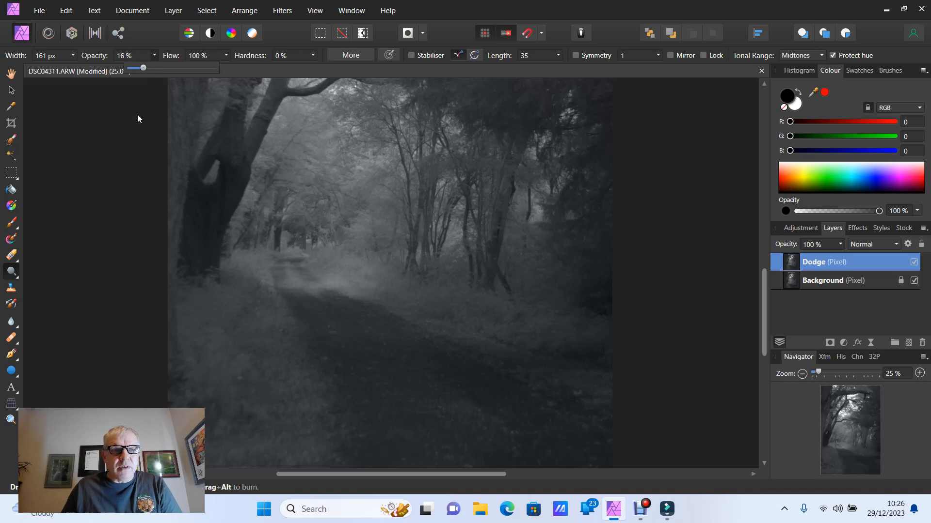
left_click(152, 56)
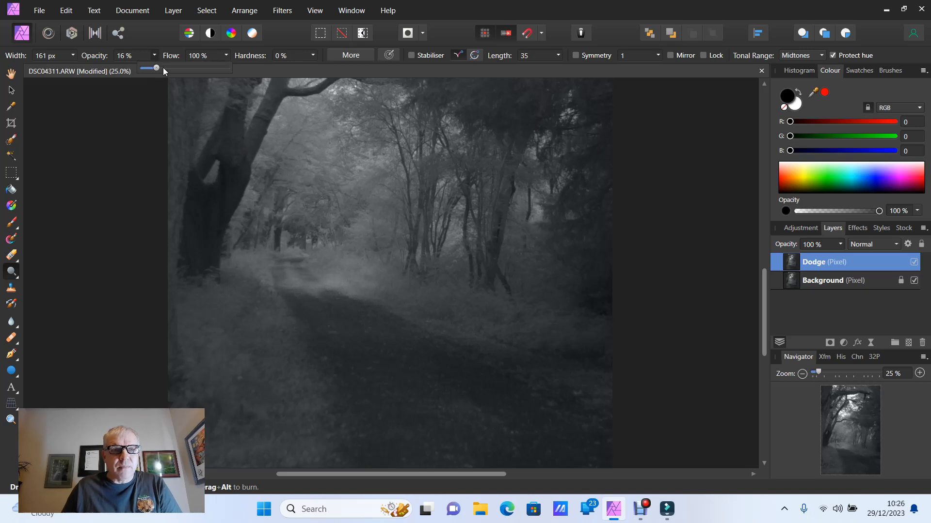
left_click(163, 71)
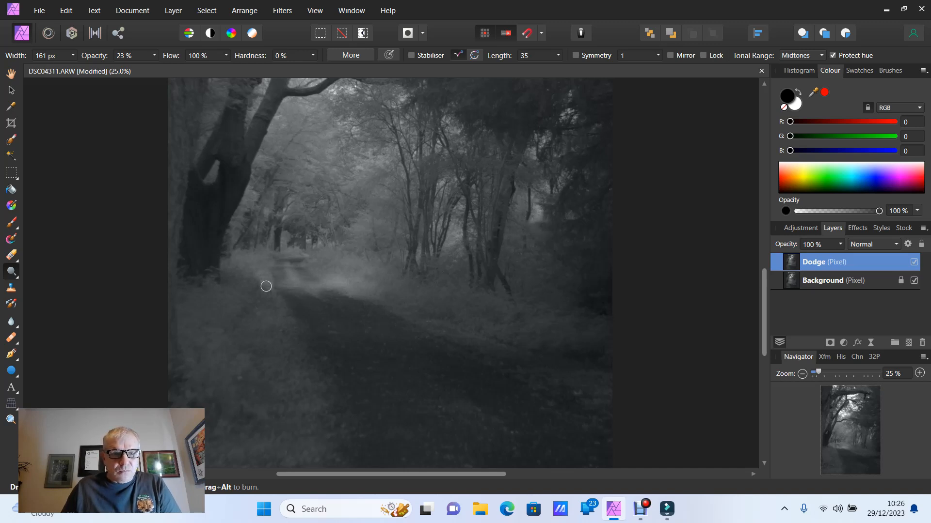
Examine the dodged photo from the tree canopy down to the path, with the whole image at 15% zoom.
left_click_drag(767, 347, 766, 299)
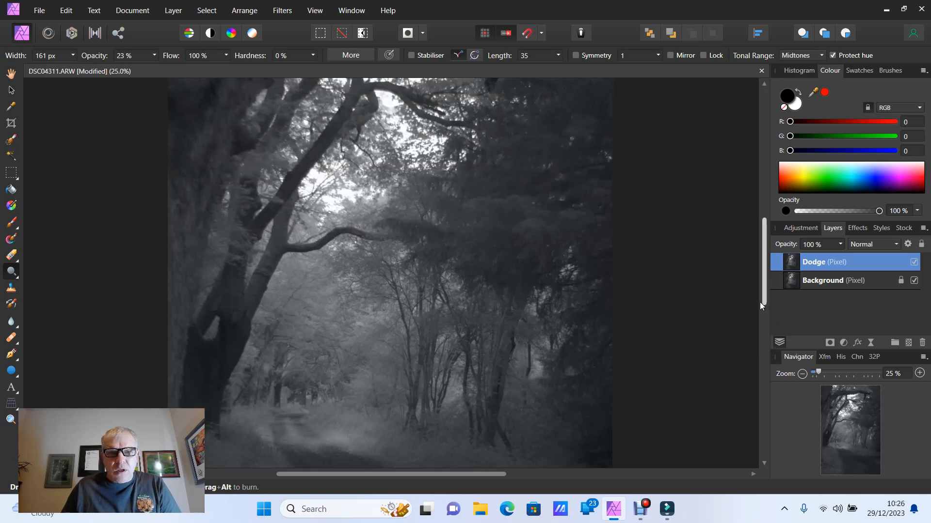
left_click(805, 377)
left_click(805, 377)
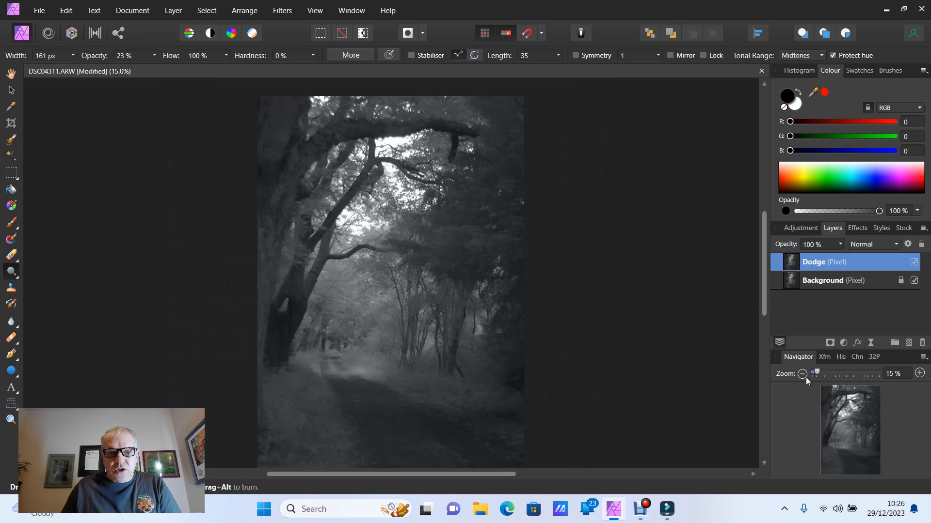
left_click_drag(764, 307, 768, 335)
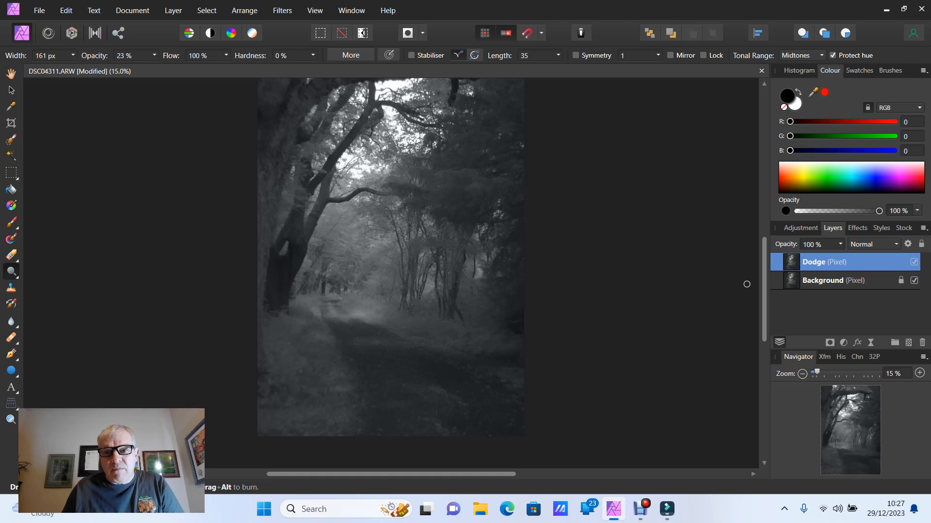
left_click_drag(766, 296, 762, 252)
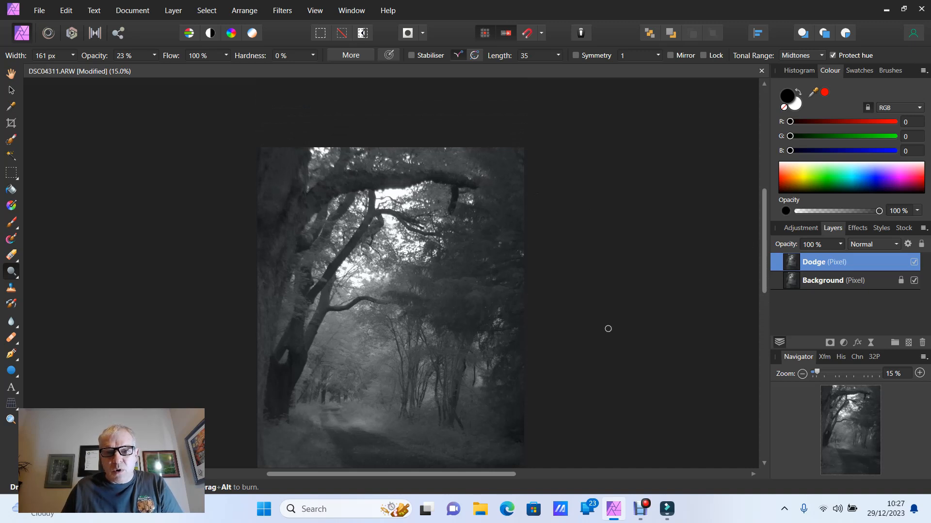
left_click_drag(764, 284, 770, 342)
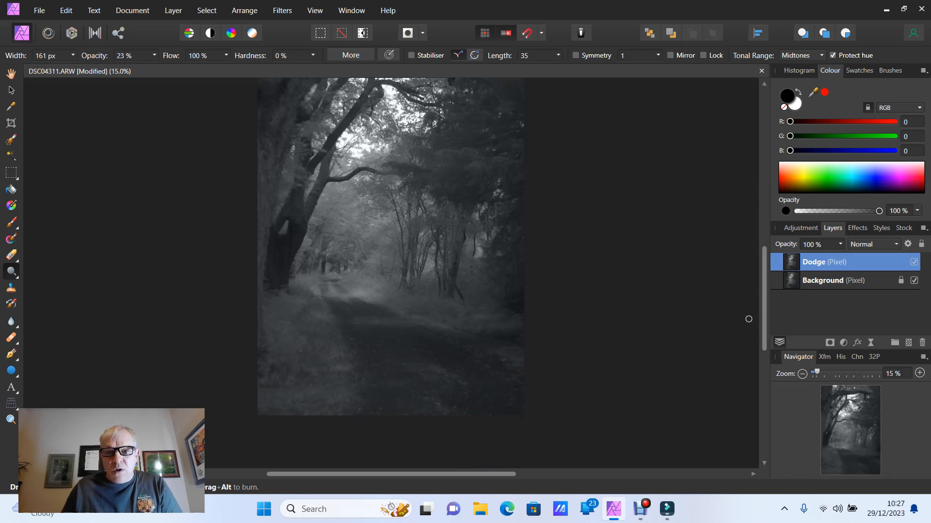
left_click_drag(763, 337, 775, 308)
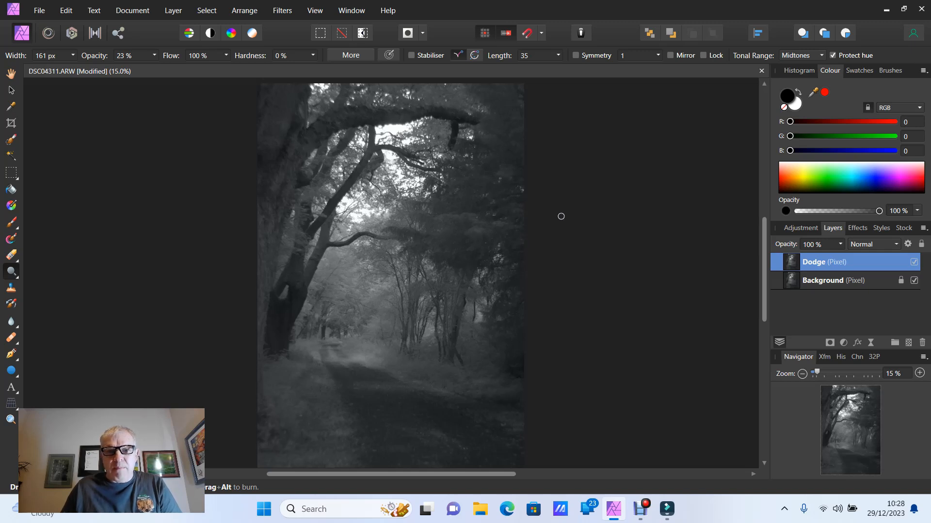
mouse_move(767, 296)
left_mouse_down()
mouse_move(770, 269)
mouse_move(776, 301)
left_mouse_up()
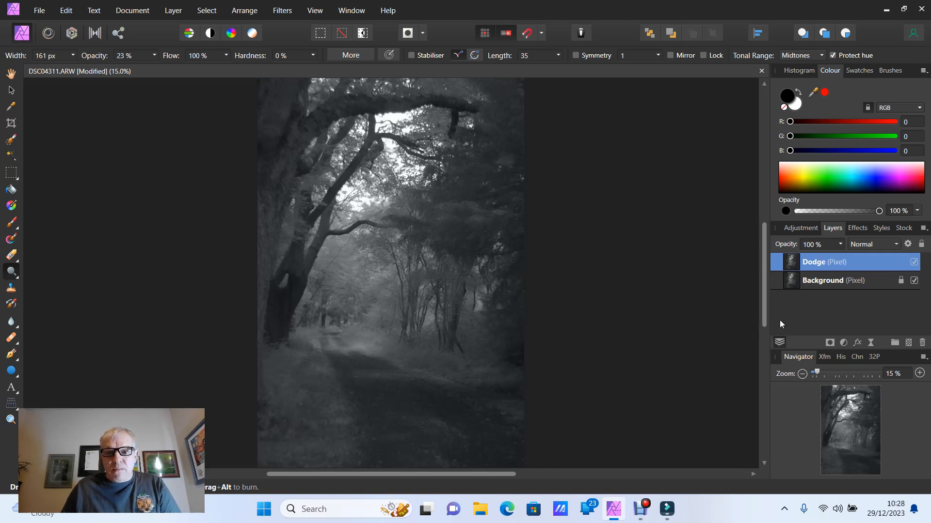
scroll(766, 313, "down", 2)
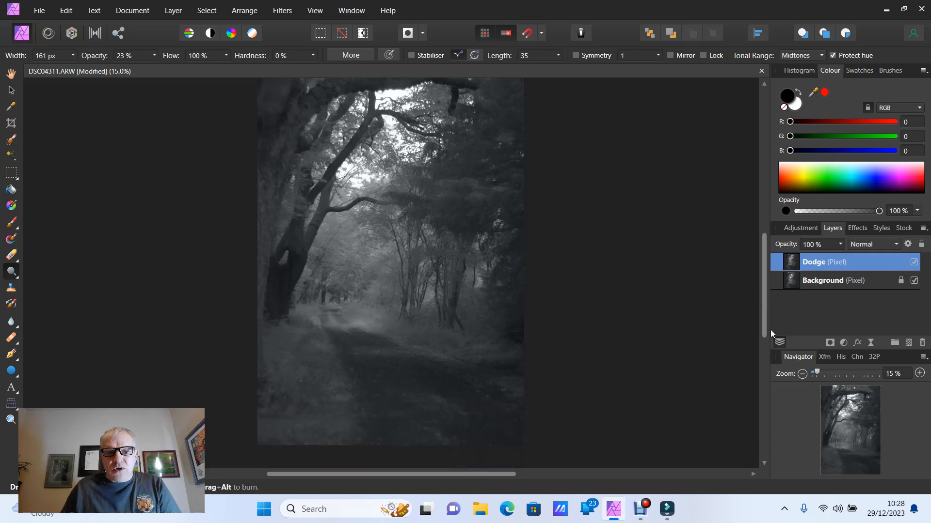
Duplicate the Background layer and rename the copy Burn.
left_click(814, 284)
right_click(814, 283)
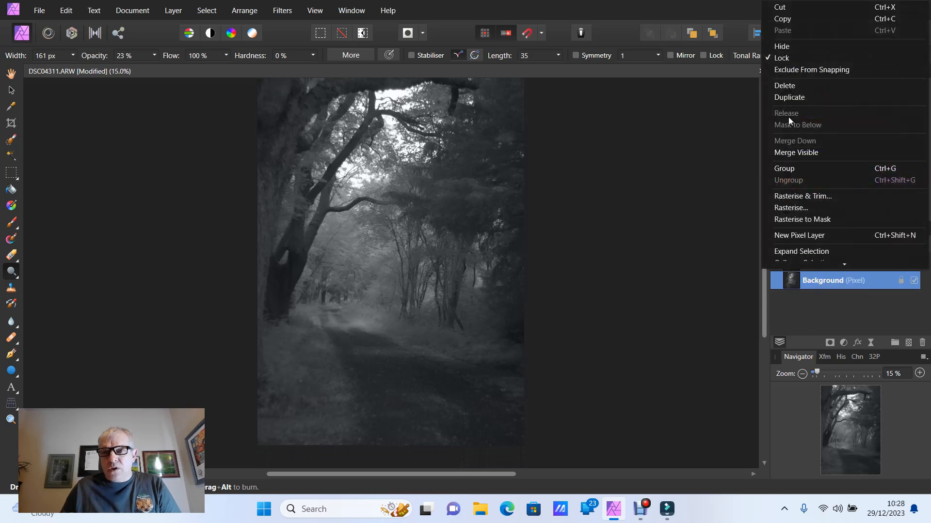
left_click(788, 98)
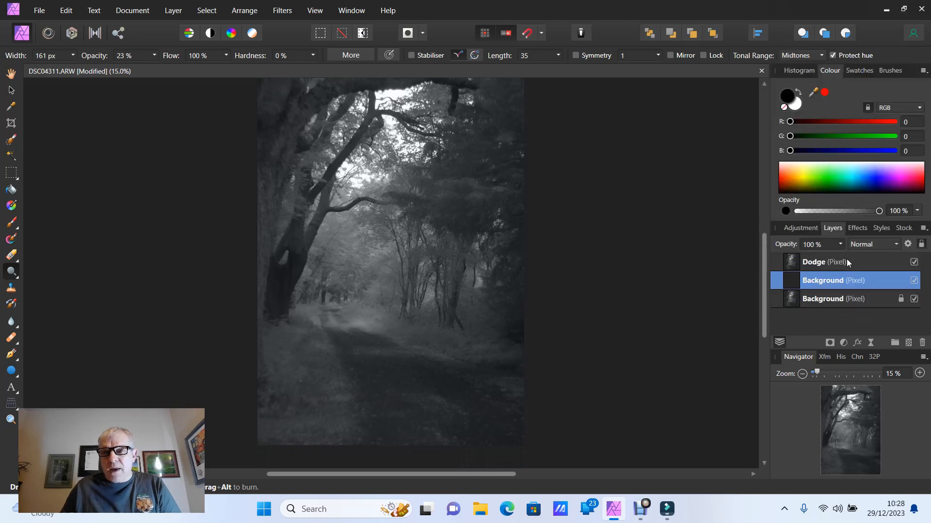
double_click(824, 282)
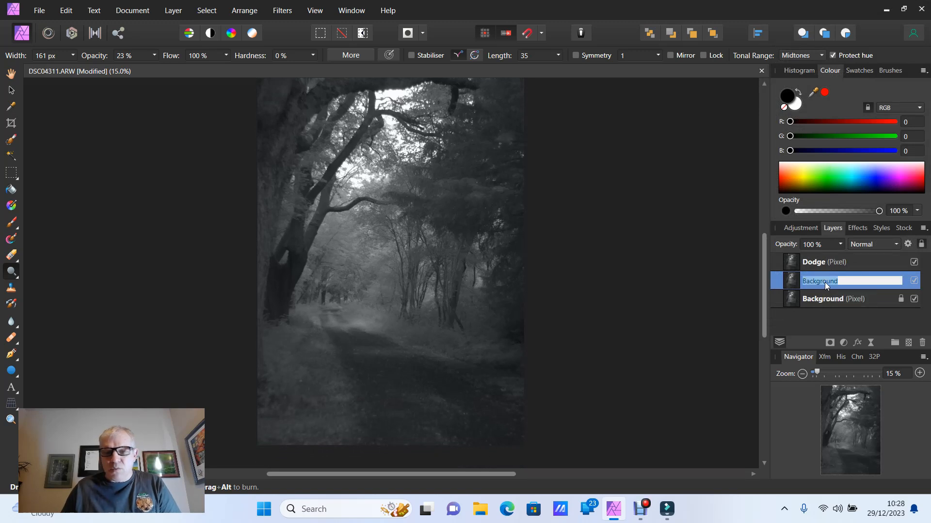
type("Bur")
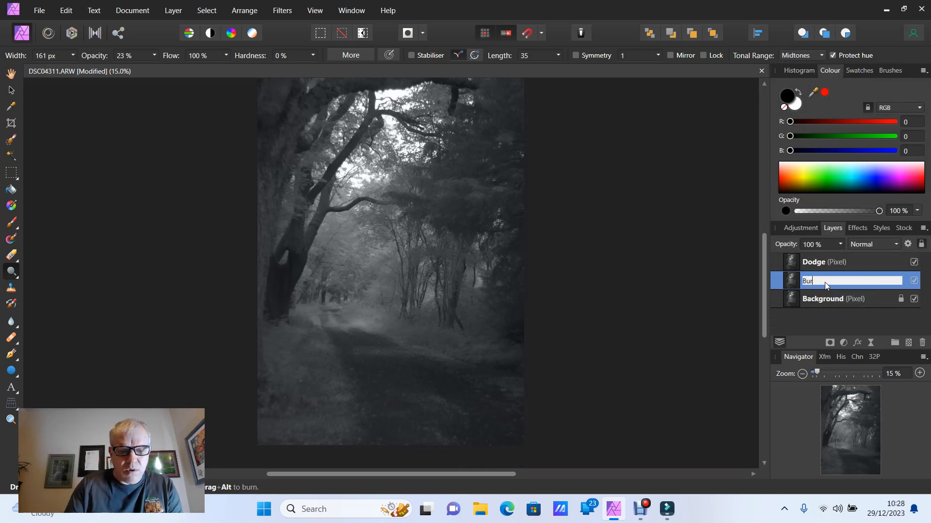
type("n")
key("Return")
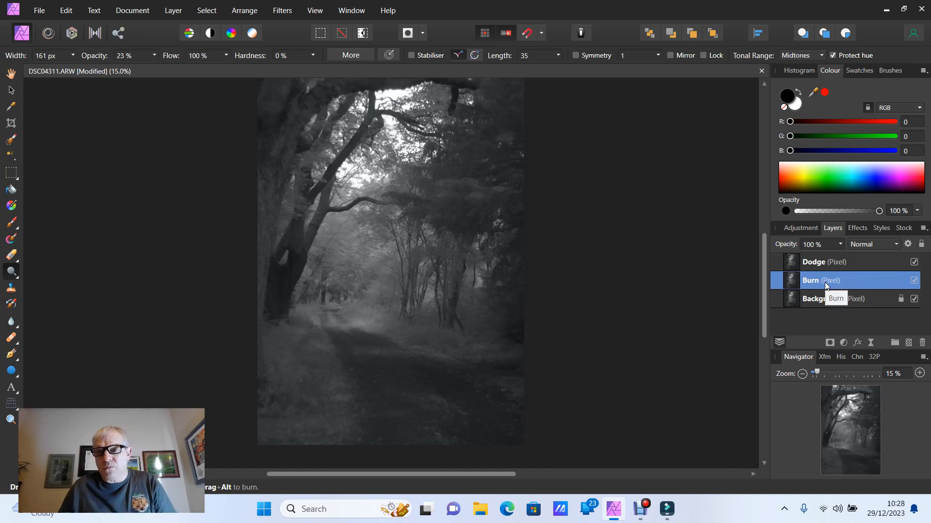
Compare the image with and without the Dodge layer by switching its visibility off and on.
left_click(914, 263)
left_click(914, 263)
left_click(914, 262)
left_click(914, 262)
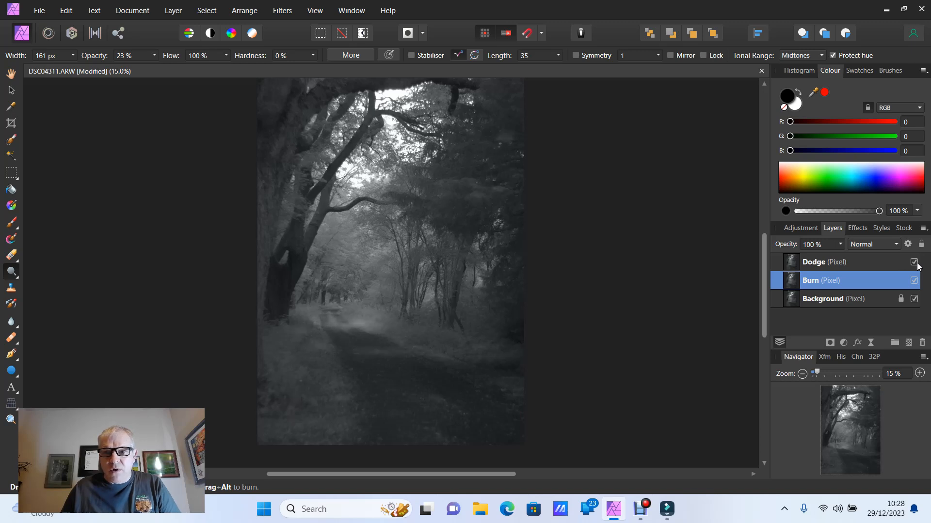
left_click(914, 262)
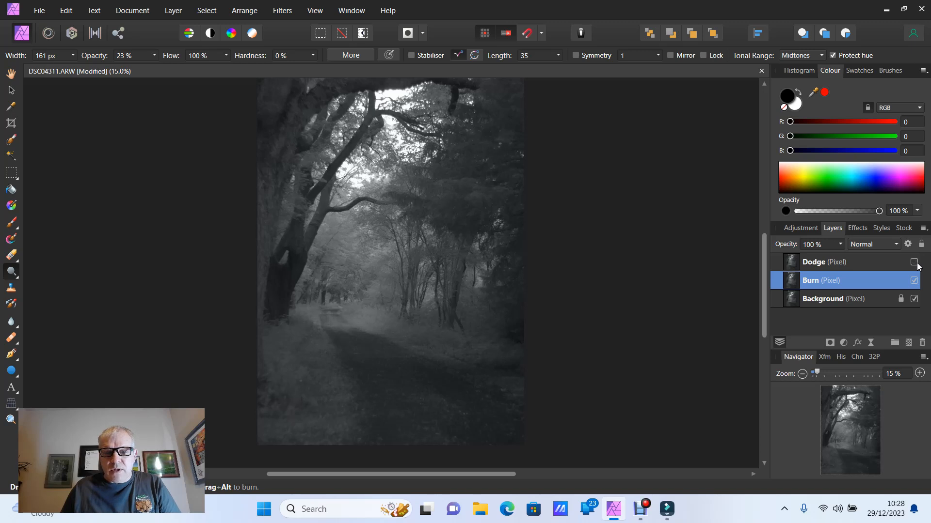
left_click(914, 262)
left_click(915, 263)
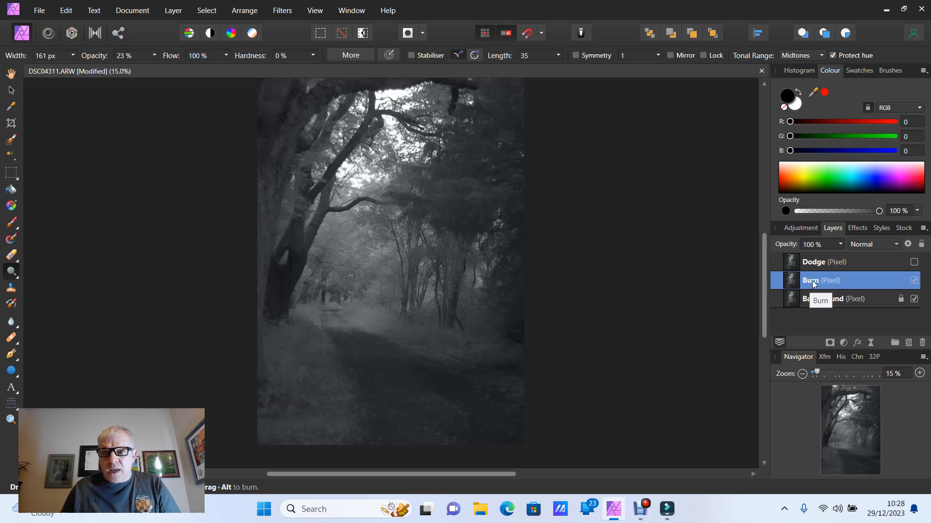
left_click(915, 262)
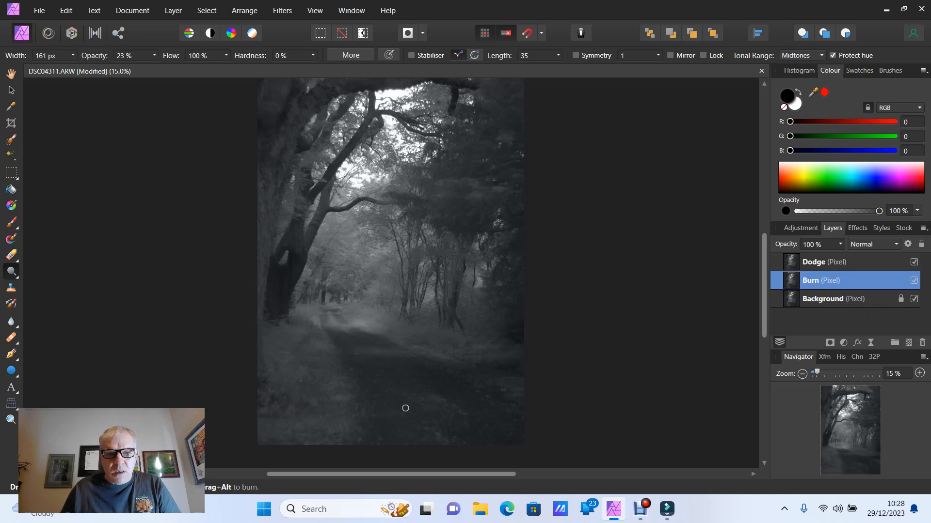
Activate the Burn Brush tool for the Burn layer and set its brush width to 305 px.
left_click(17, 279)
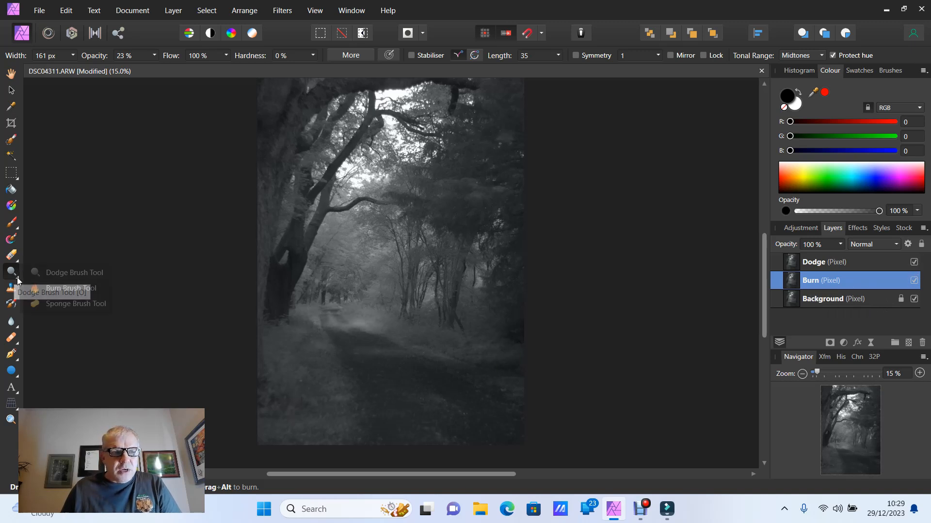
left_click(58, 288)
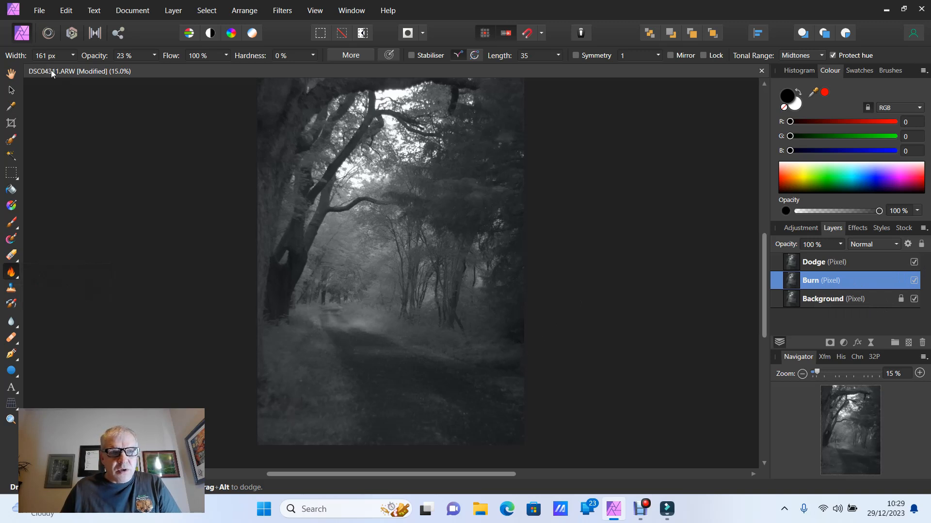
left_click(73, 55)
left_click_drag(79, 71, 89, 72)
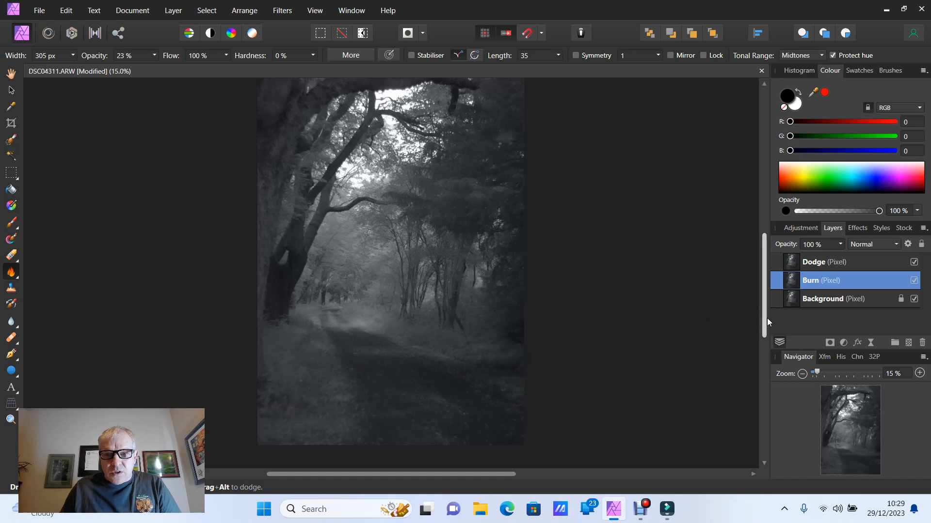
left_click_drag(766, 318, 774, 356)
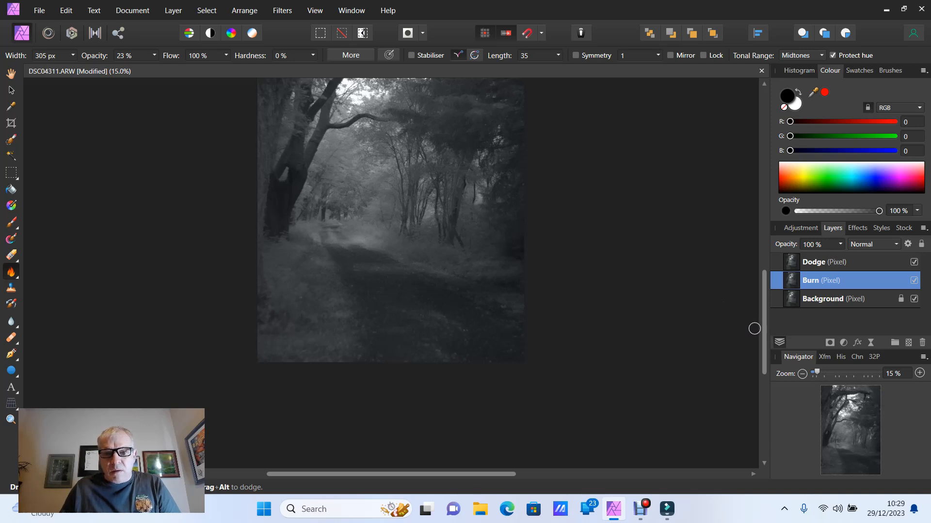
scroll(764, 338, "up", 5)
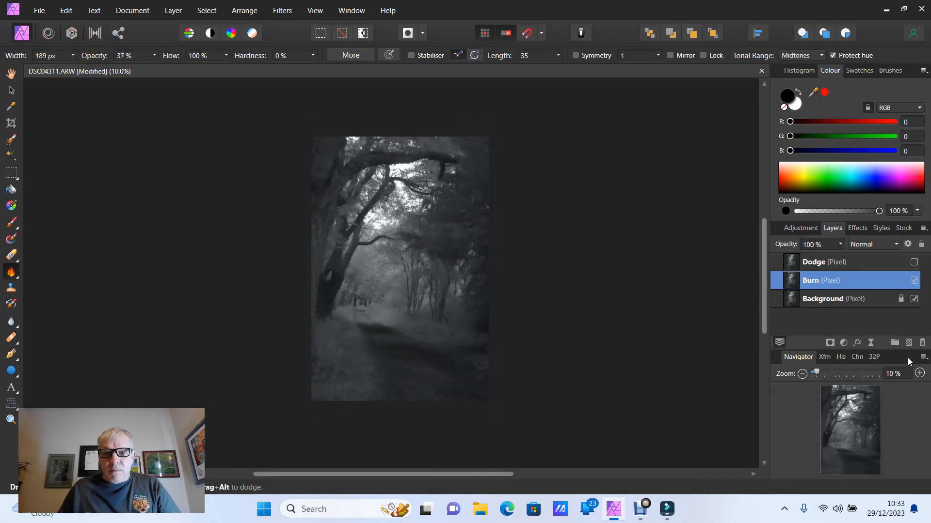
Flatten the Dodge, Background and Burn layers into a single pixel layer.
left_click(919, 374)
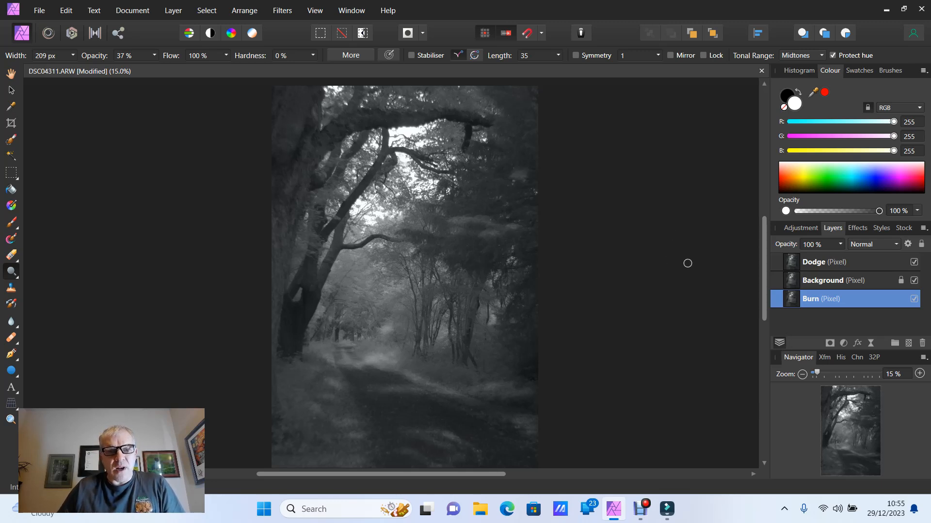
left_click(138, 10)
left_click(138, 10)
left_click(136, 10)
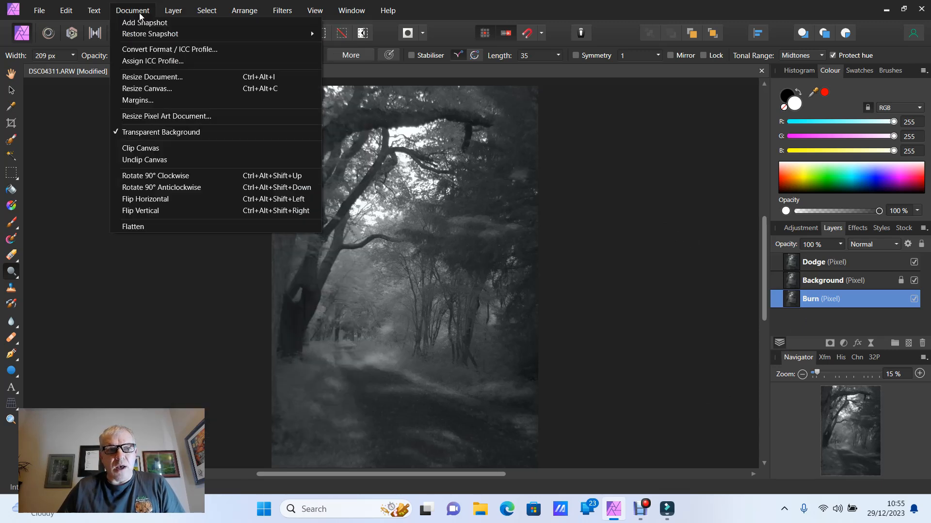
left_click(135, 226)
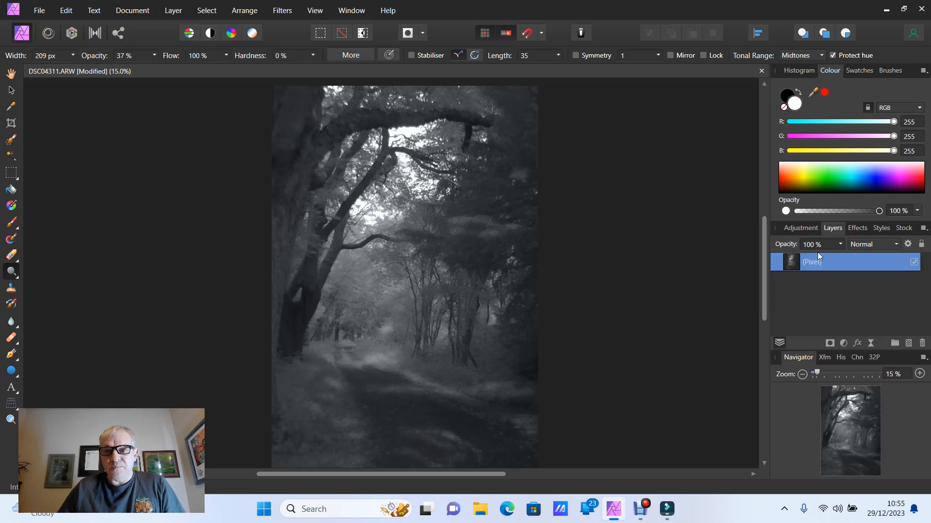
Add a Levels adjustment from the Darken preset, set its black level to 11%, and return to the layer list.
left_click(801, 231)
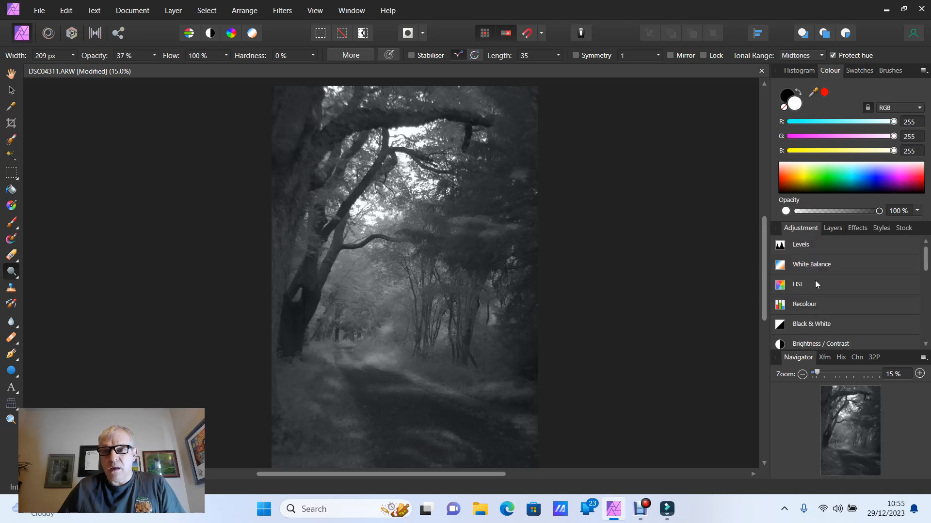
left_click(805, 250)
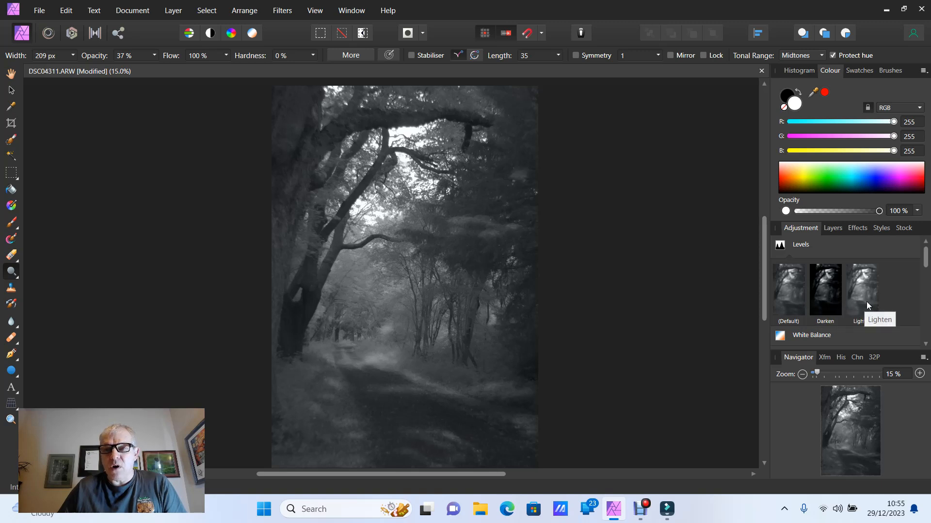
left_click(828, 296)
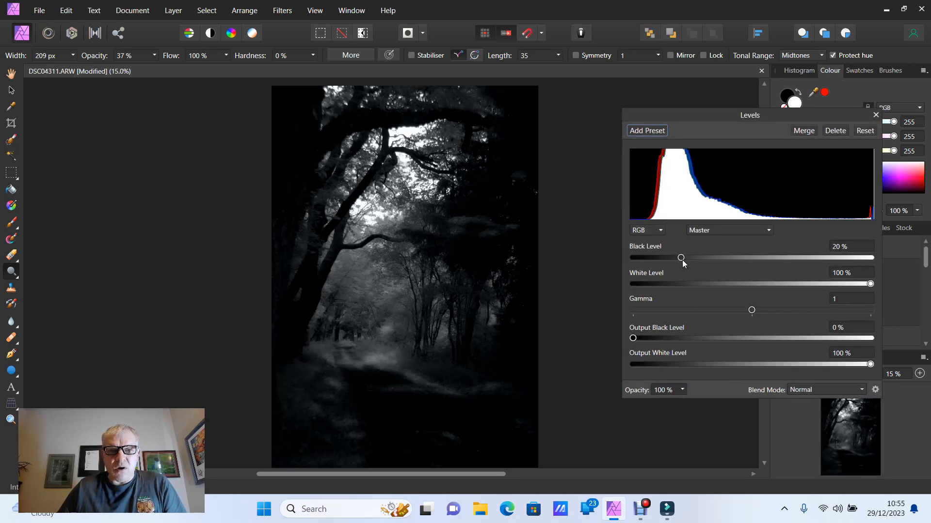
left_click_drag(682, 259, 660, 262)
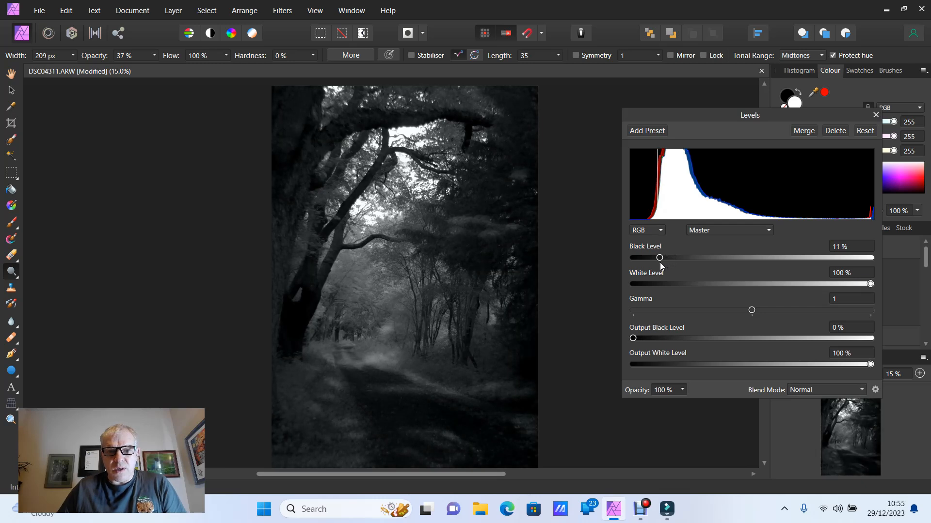
left_click(875, 117)
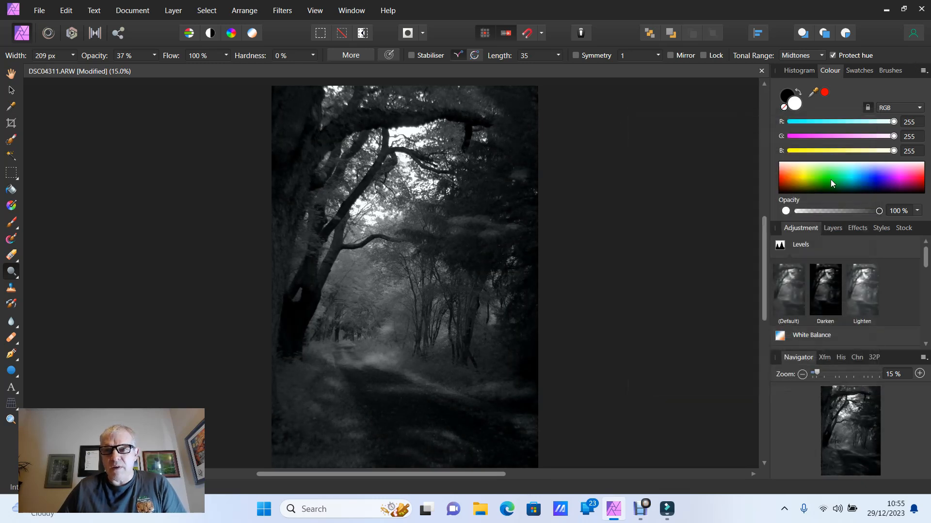
left_click(798, 246)
left_click(834, 228)
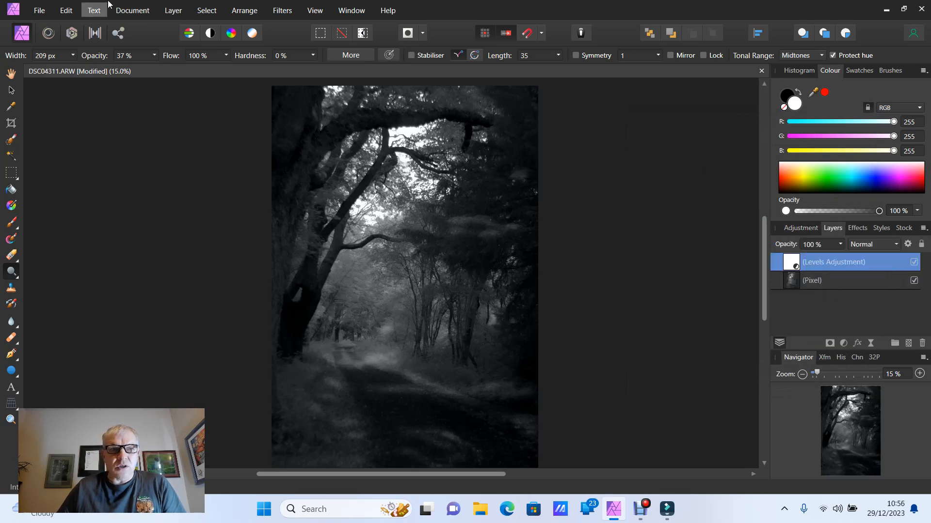
Flatten the Levels adjustment into the pixel layer and add a live Vignette filter with an exposure of -1.181.
left_click(128, 10)
left_click(149, 226)
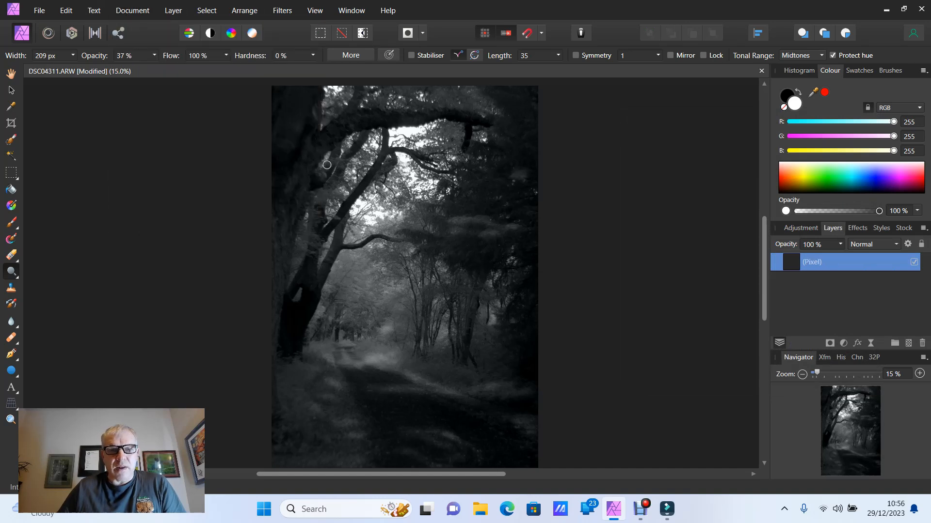
left_click(870, 343)
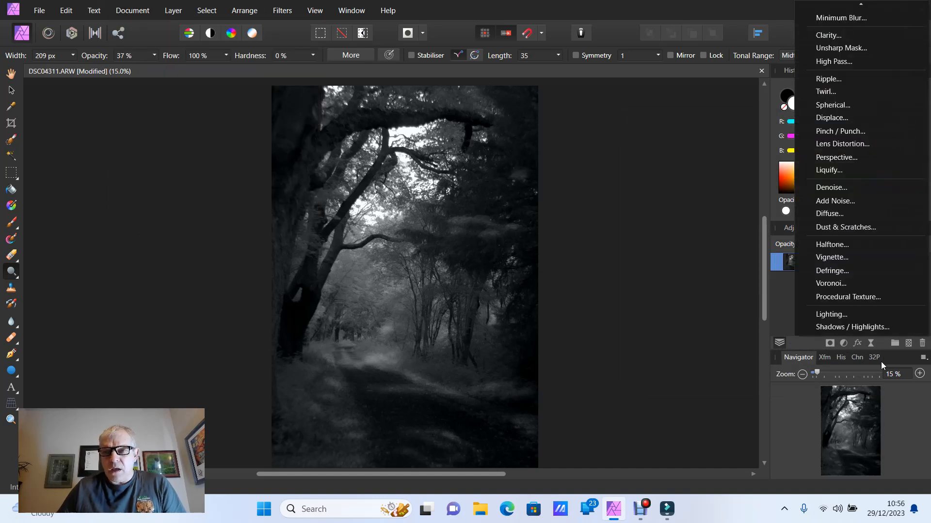
left_click(839, 257)
left_click_drag(621, 361, 601, 361)
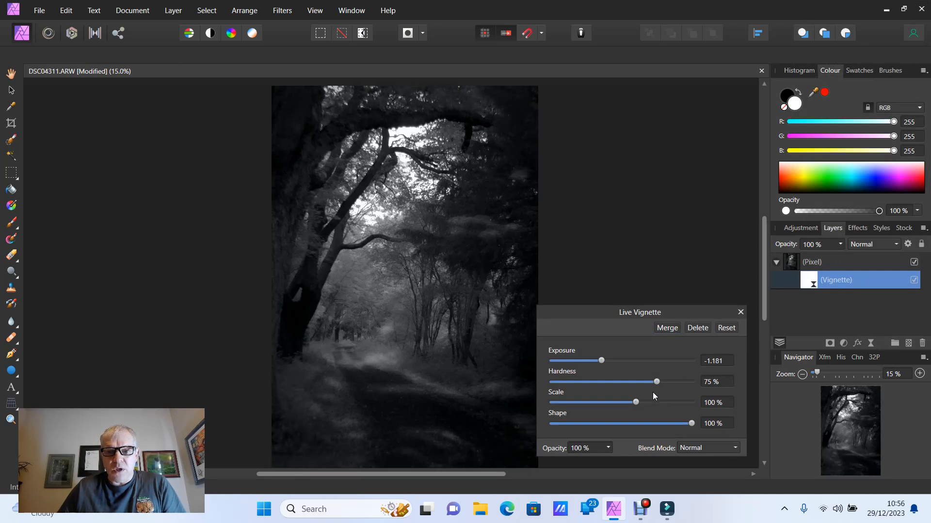
Set the vignette's hardness to 79% with scale at 100%, reduce its shape value slightly, and close the filter settings.
mouse_move(658, 384)
left_mouse_down()
mouse_move(635, 386)
mouse_move(664, 388)
left_mouse_up()
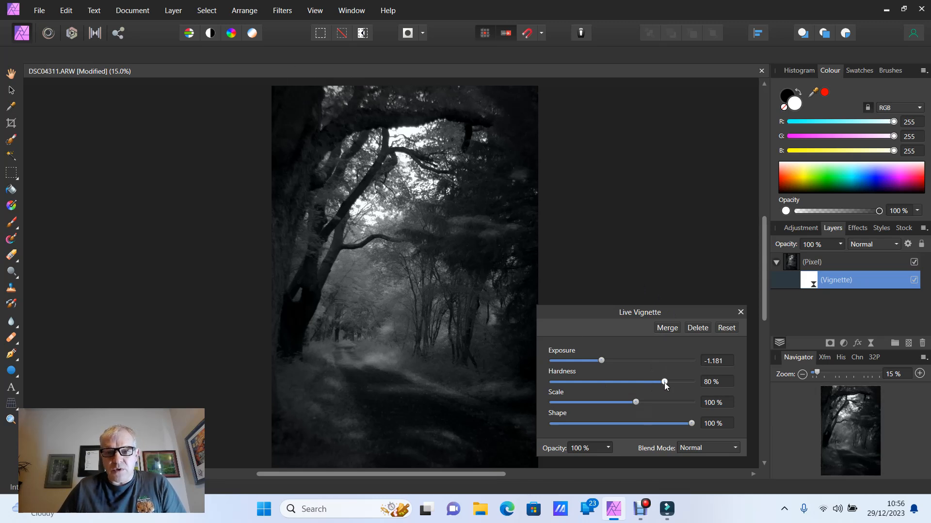
left_click_drag(664, 382, 635, 406)
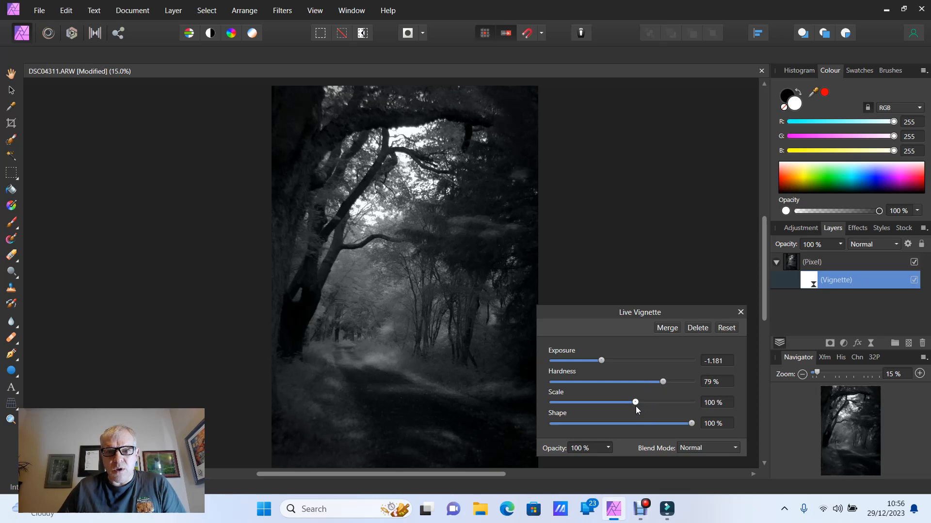
mouse_move(690, 426)
left_mouse_down()
mouse_move(641, 429)
mouse_move(674, 427)
left_mouse_up()
left_click(740, 312)
key("o")
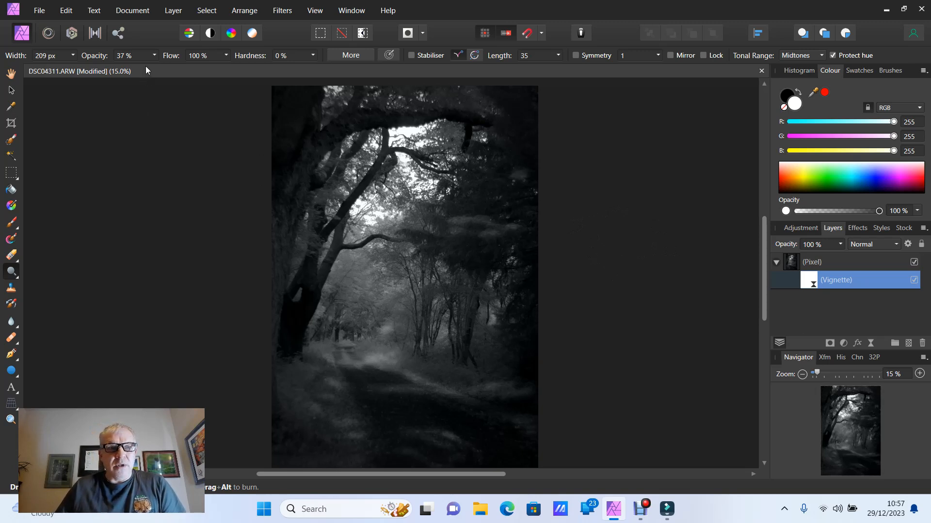
Flatten the vignette into the pixel layer and start an Add Noise filter on it.
left_click(132, 10)
left_click(144, 226)
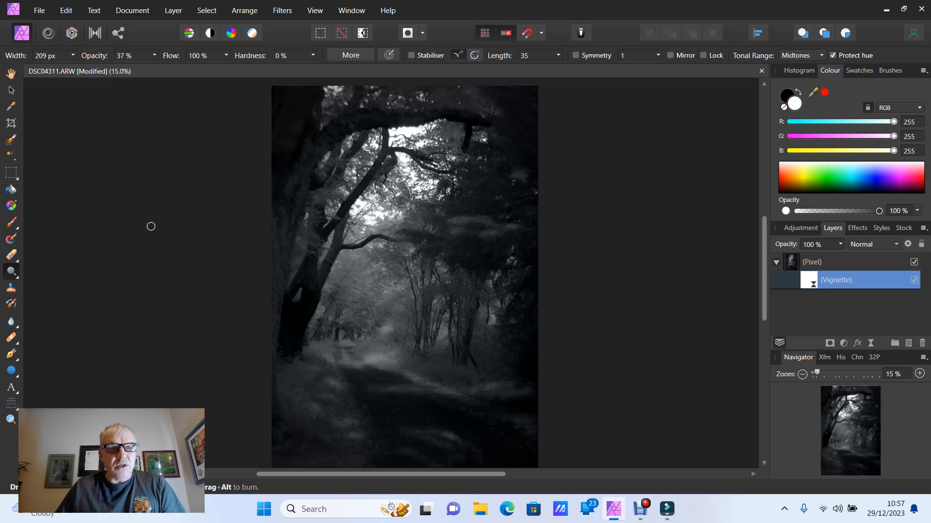
left_click(281, 11)
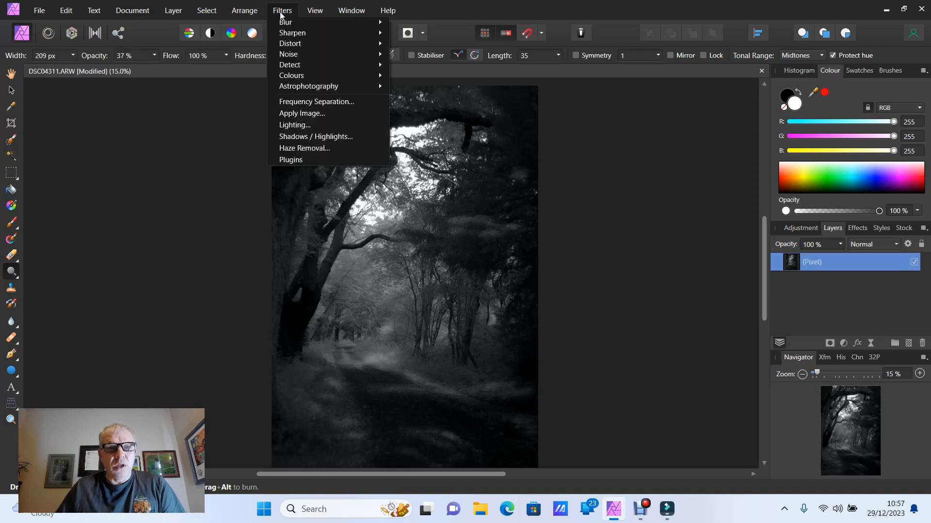
mouse_move(290, 55)
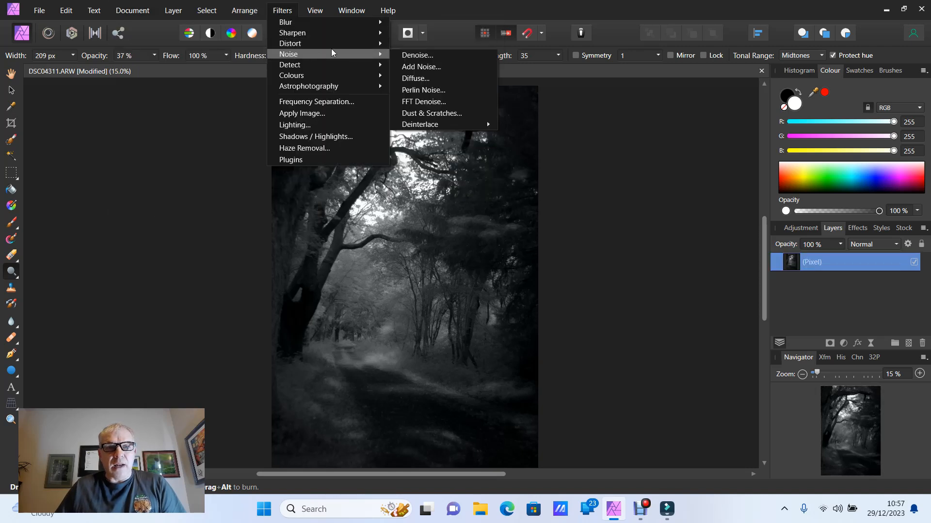
left_click(415, 69)
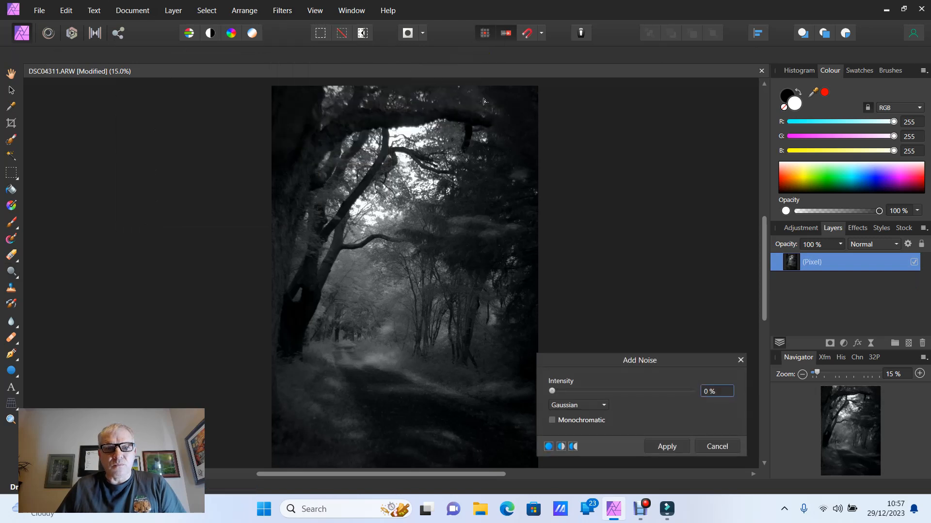
Try a Gaussian noise intensity of 26%, checking the grain on the woodland path at 100% zoom and on the whole image.
left_click(920, 376)
left_click(919, 375)
left_click(920, 375)
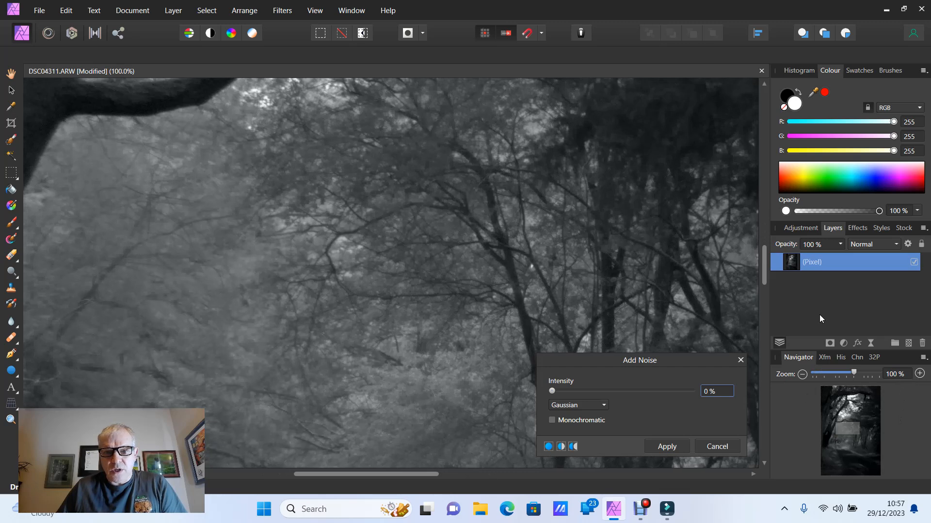
left_click_drag(764, 266, 771, 341)
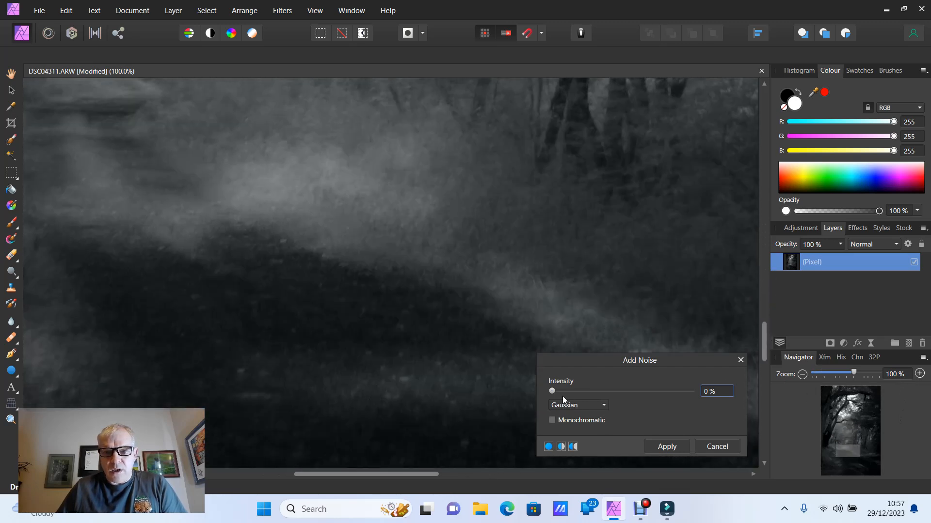
left_click_drag(553, 393, 592, 398)
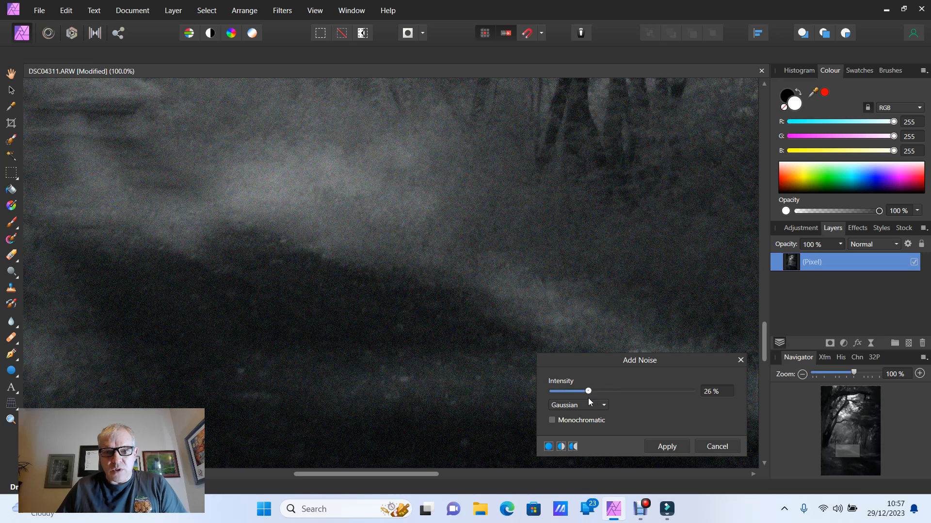
left_click(801, 375)
left_click(801, 375)
left_click(801, 375)
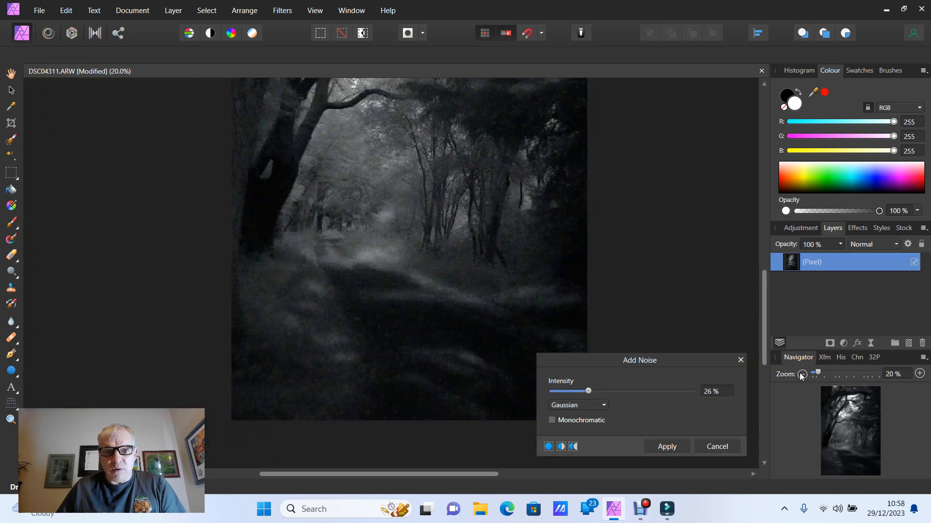
left_click(801, 375)
left_click(800, 375)
left_click_drag(765, 329, 766, 285)
Make the Gaussian noise monochromatic, set its intensity to 15%, and apply it to the image.
left_click(552, 421)
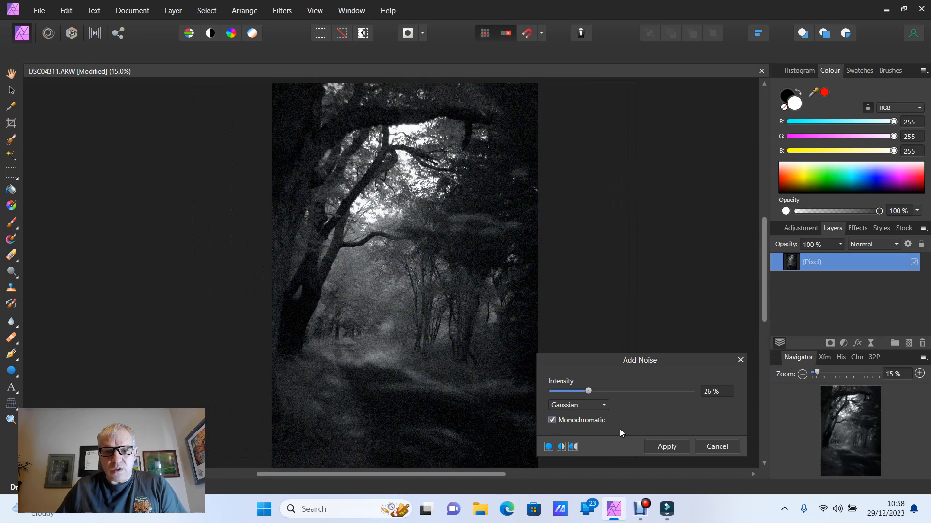
left_click_drag(591, 391, 575, 395)
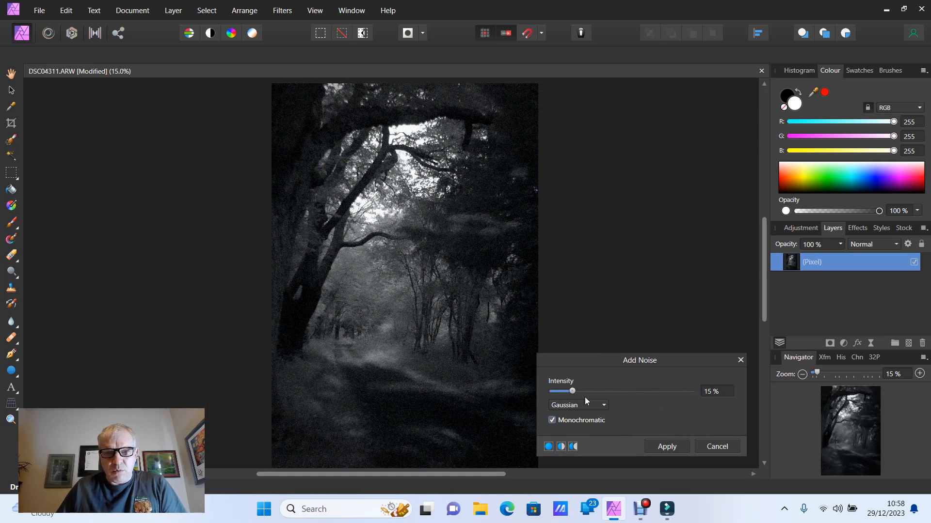
left_click(919, 373)
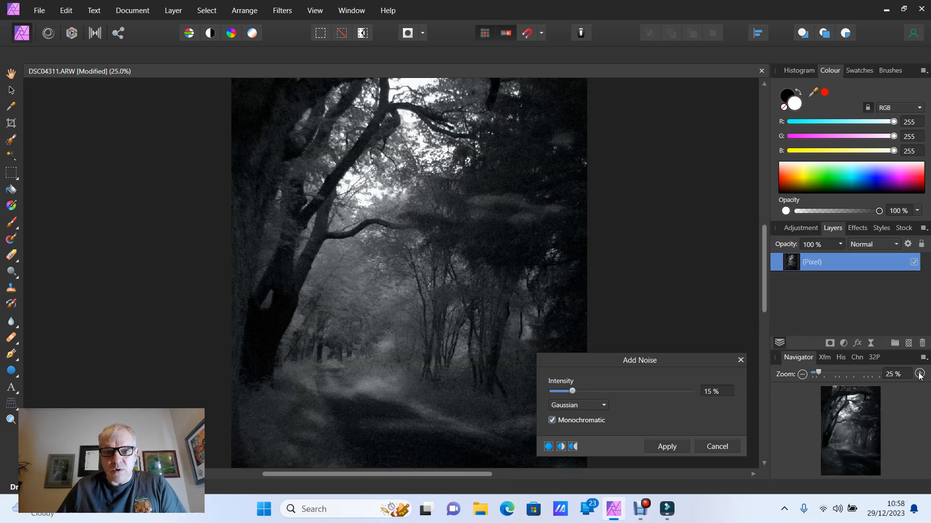
left_click(804, 374)
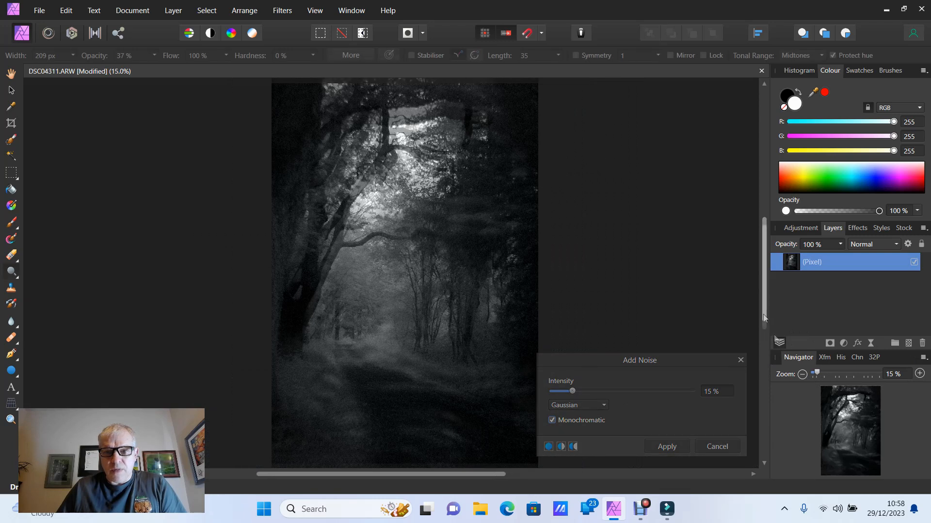
mouse_move(766, 319)
left_mouse_down()
mouse_move(766, 339)
mouse_move(767, 298)
mouse_move(766, 312)
left_mouse_up()
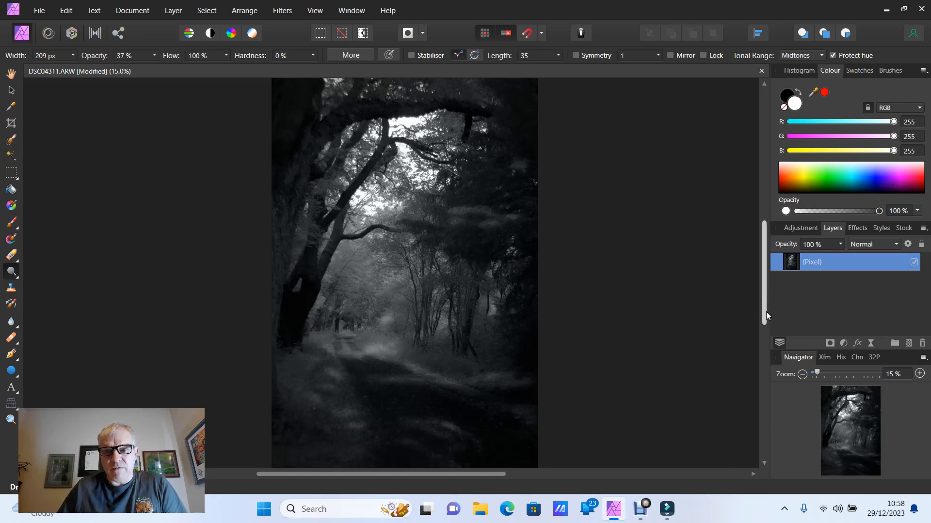
left_click_drag(765, 313, 766, 321)
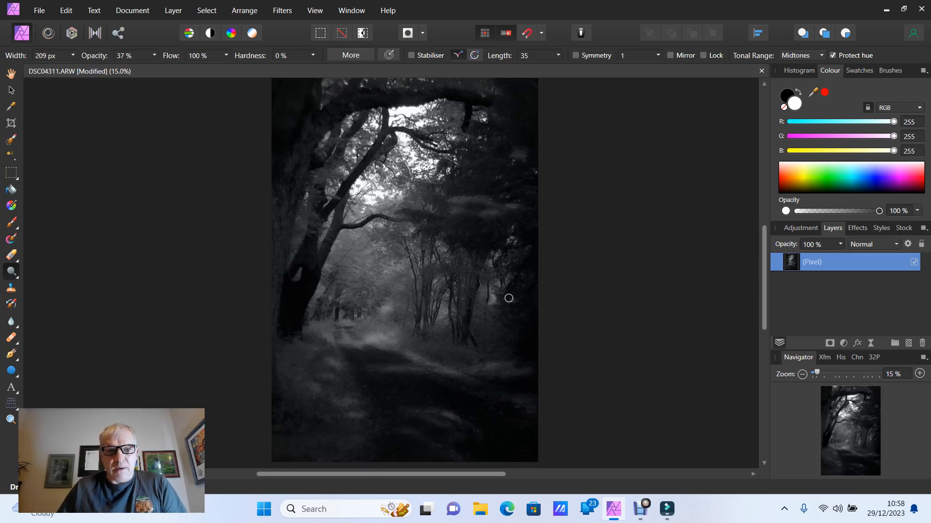
Add a live High Pass filter to the pixel layer, set to monochrome with a radius of 0.4 px.
left_click(10, 74)
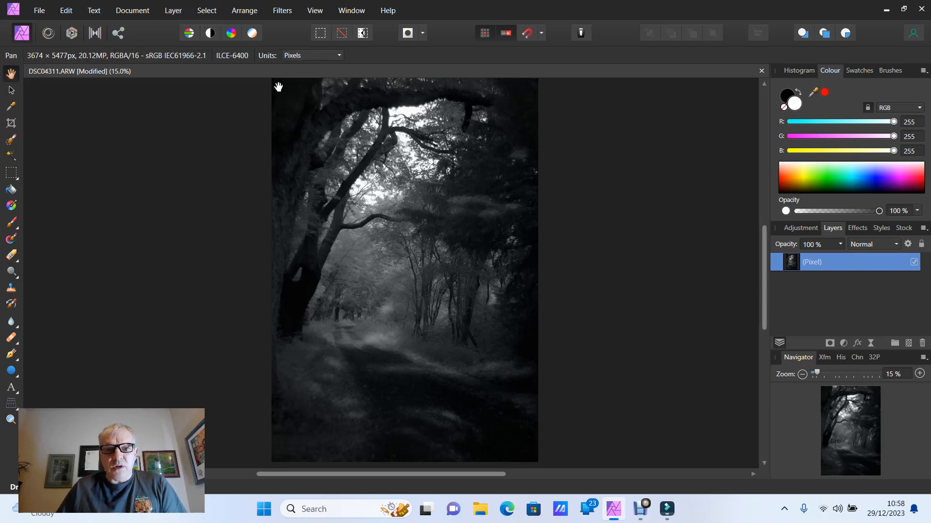
left_click(179, 13)
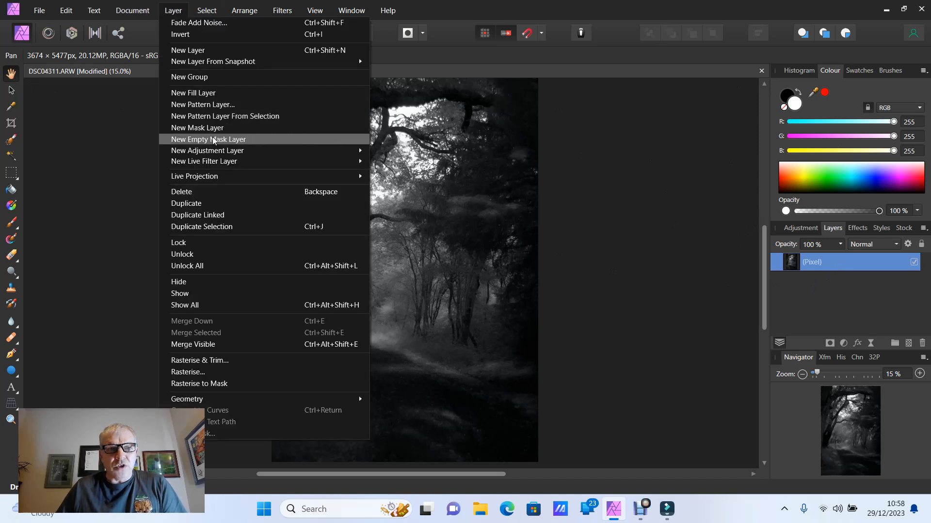
mouse_move(344, 165)
mouse_move(456, 174)
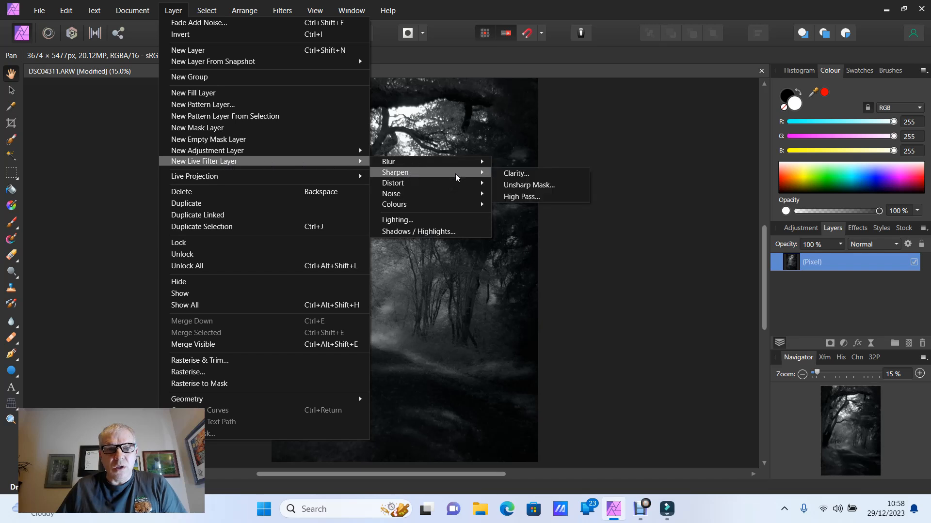
left_click(515, 197)
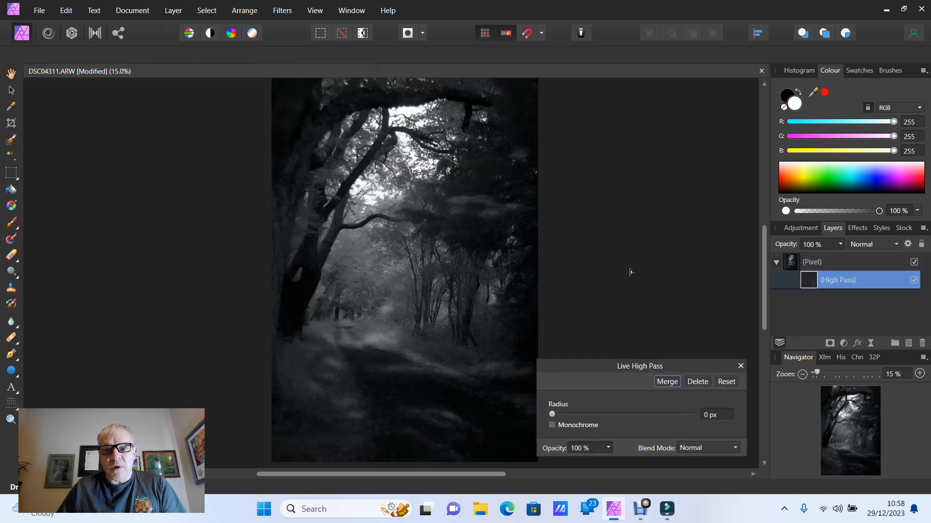
left_click(561, 425)
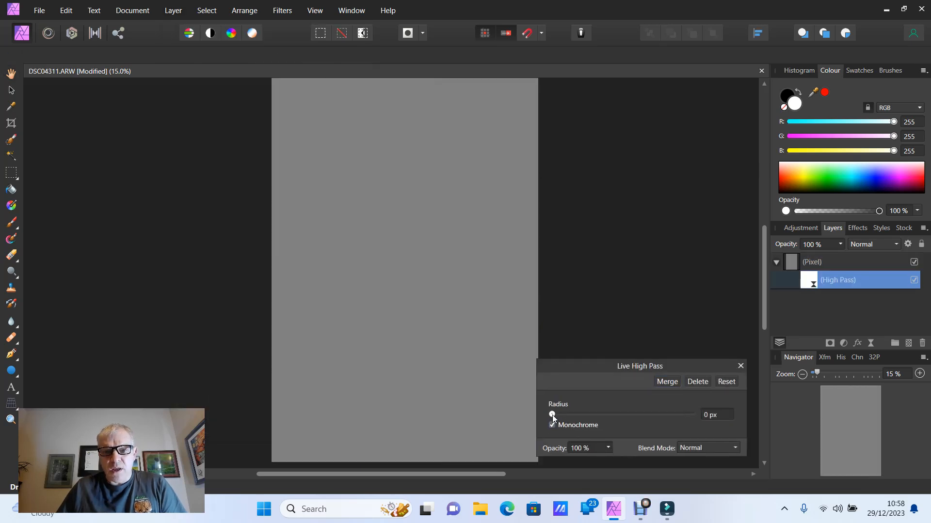
left_click_drag(560, 415, 564, 415)
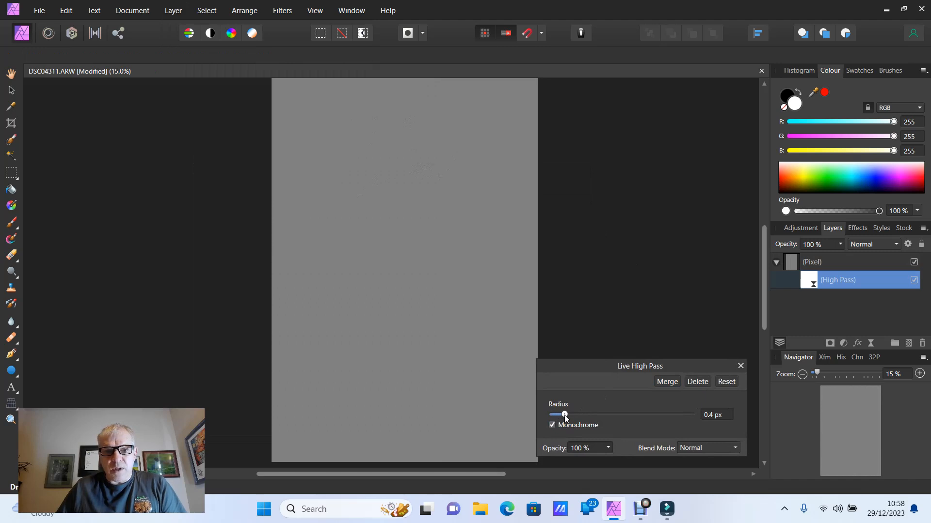
Set the High Pass filter's blend mode to Linear Light and its radius to 0.3 px, and close the filter settings.
left_click(737, 450)
left_click_drag(736, 318, 736, 367)
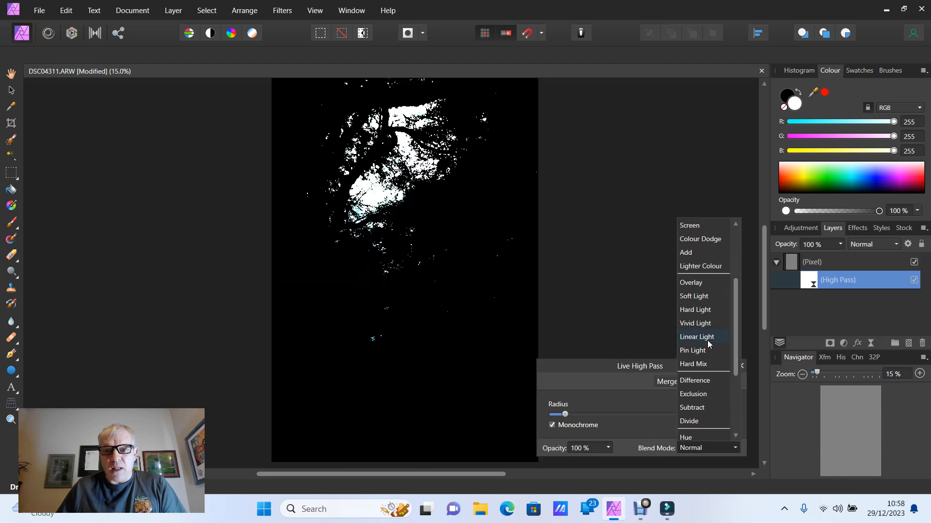
left_click(708, 345)
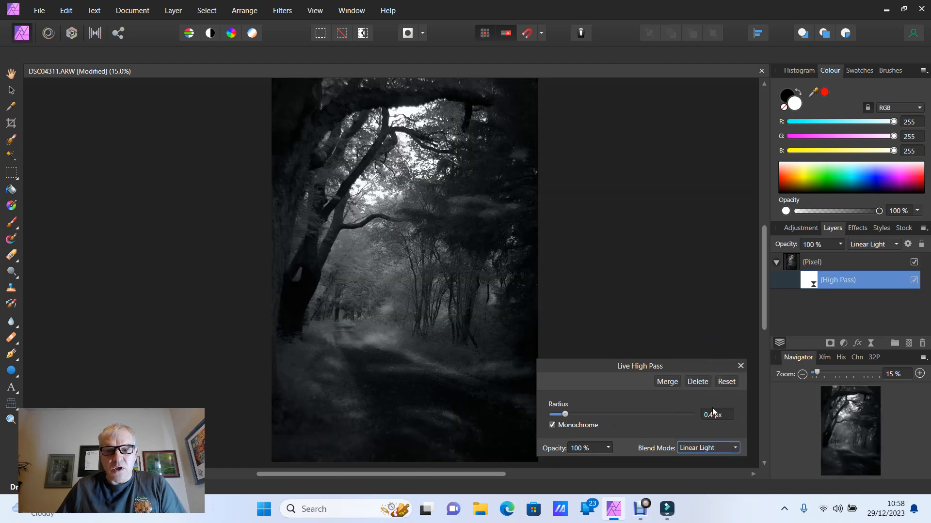
mouse_move(565, 415)
left_mouse_down()
mouse_move(656, 421)
mouse_move(564, 417)
left_mouse_up()
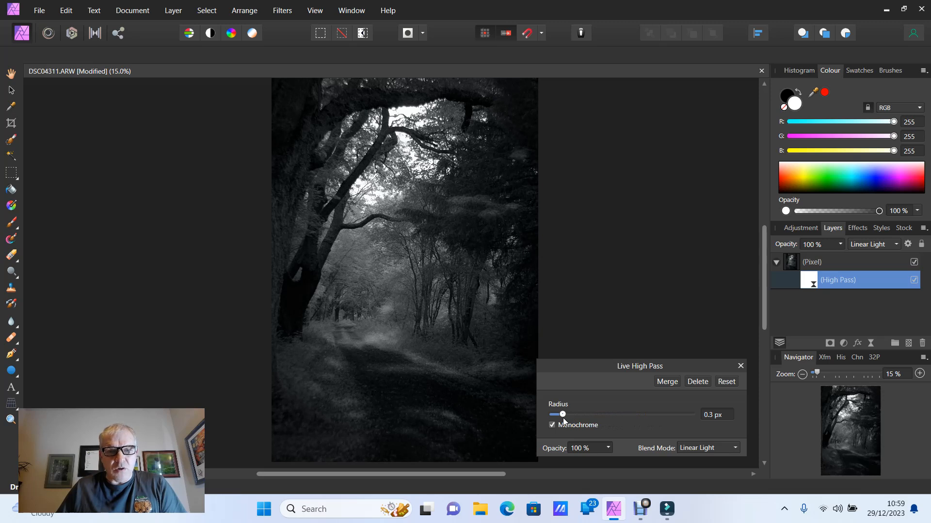
left_click_drag(562, 418, 560, 419)
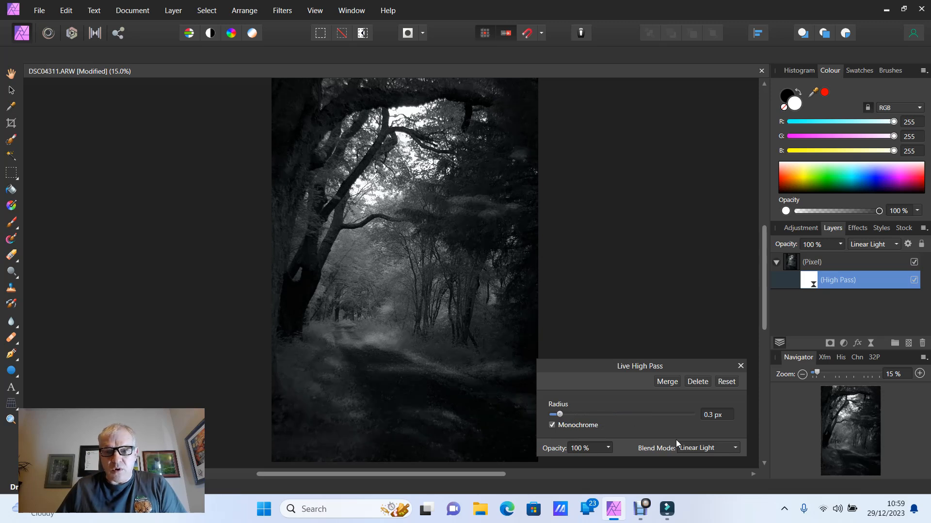
left_click(740, 367)
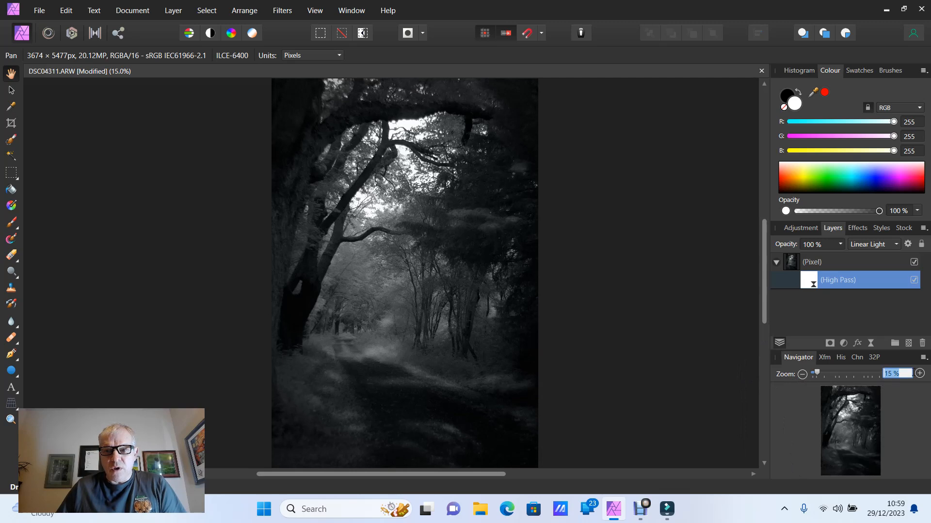
View the whole sharpened image at 12% zoom.
type("122")
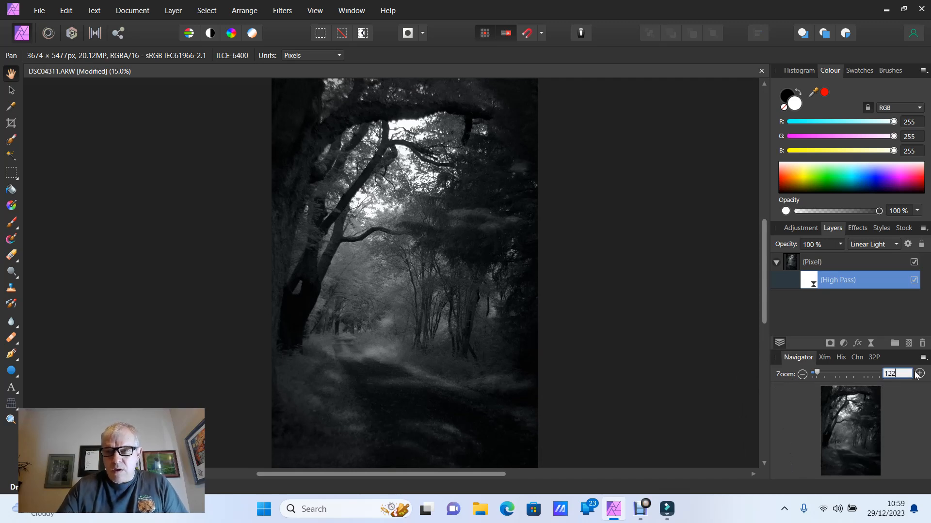
key("BackSpace")
key("Return")
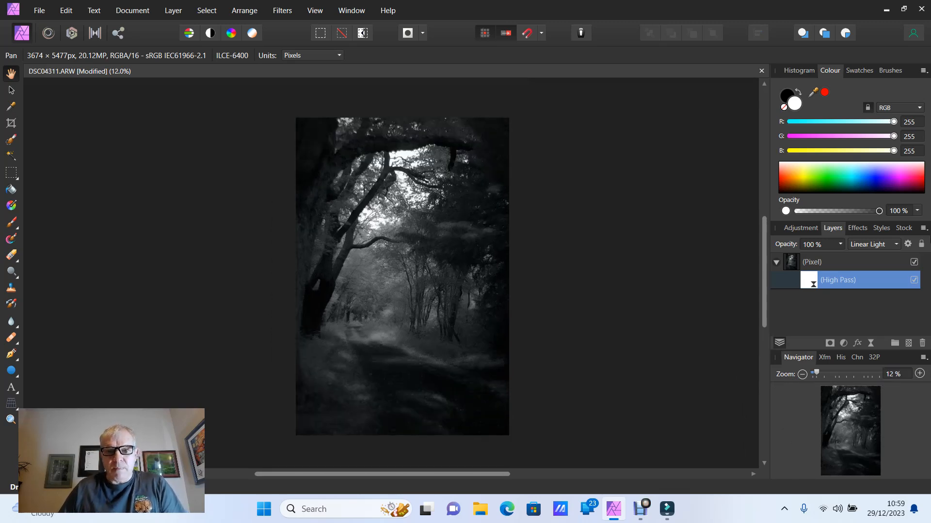